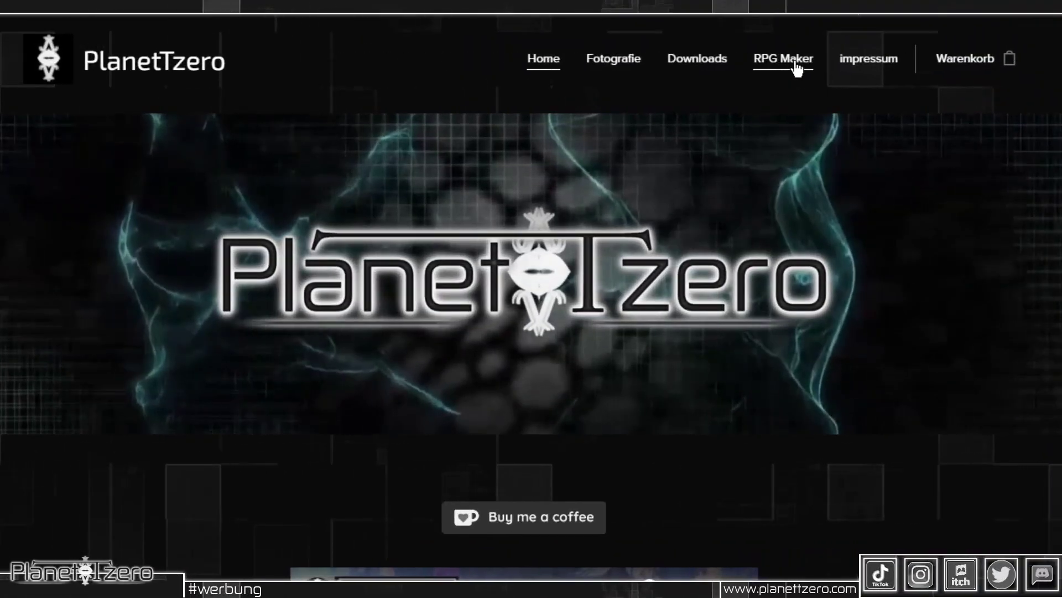
Step: Go to PlanetTzero's RPG Maker MV / MZ tutorials page and scroll down its video list
click(796, 66)
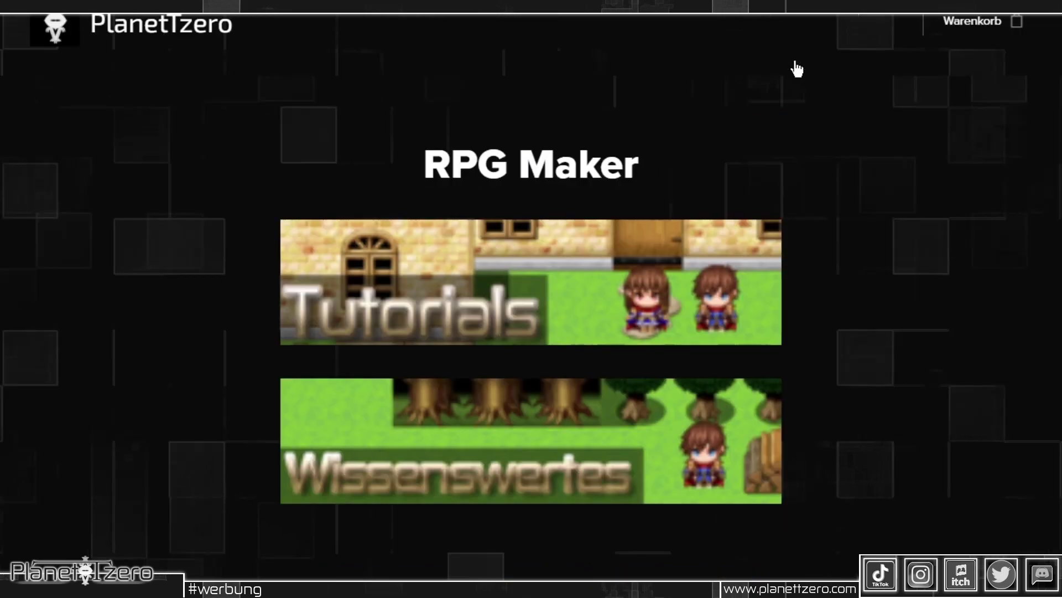
click(533, 326)
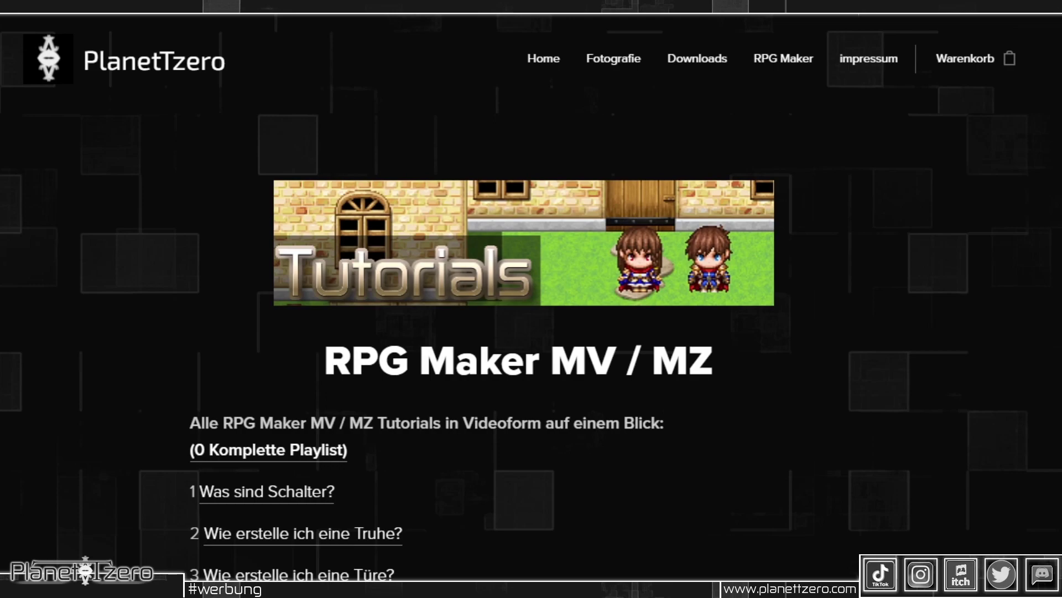
scroll(532, 298, down, 2)
scroll(531, 299, down, 2)
scroll(531, 299, down, 2)
scroll(531, 299, down, 2)
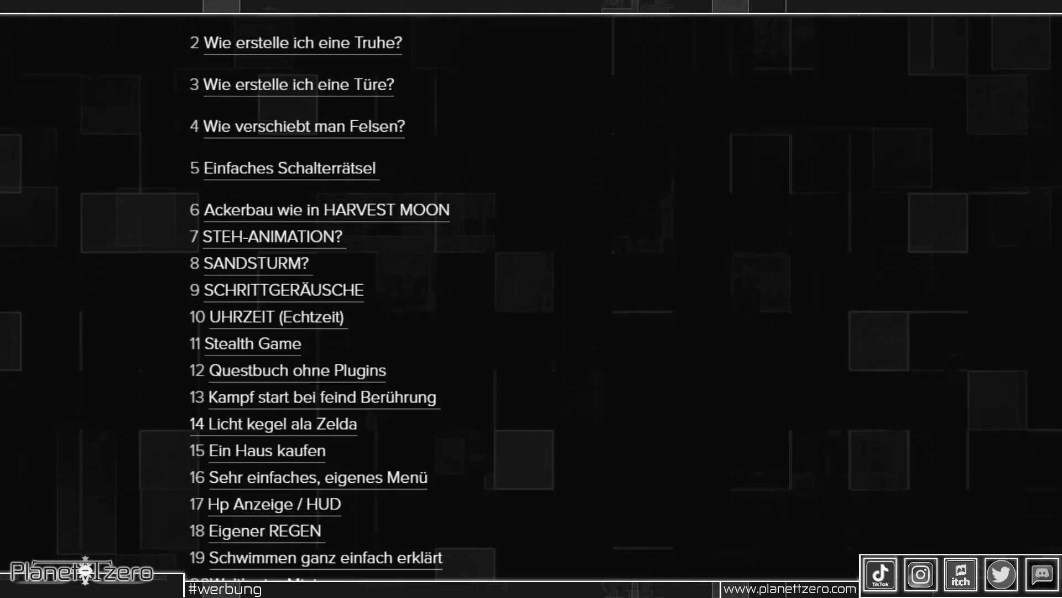
scroll(531, 299, down, 3)
scroll(531, 299, down, 2)
scroll(531, 299, down, 2)
scroll(531, 299, down, 1)
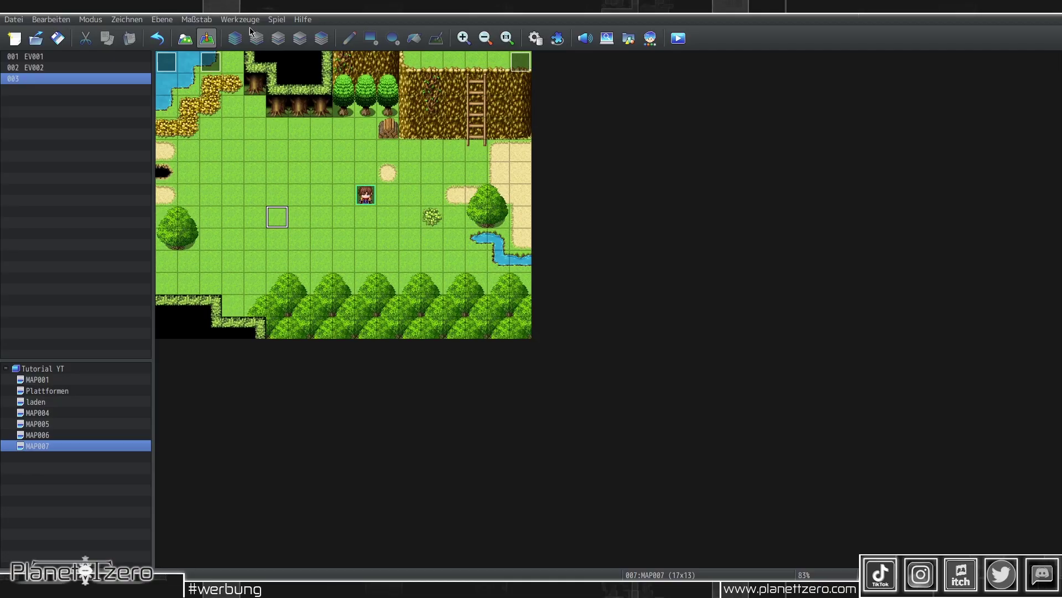
Step: In the Database, make item slot 0003 'Dietrich' with green pen icon 202 and apply it
click(240, 20)
click(249, 31)
click(246, 167)
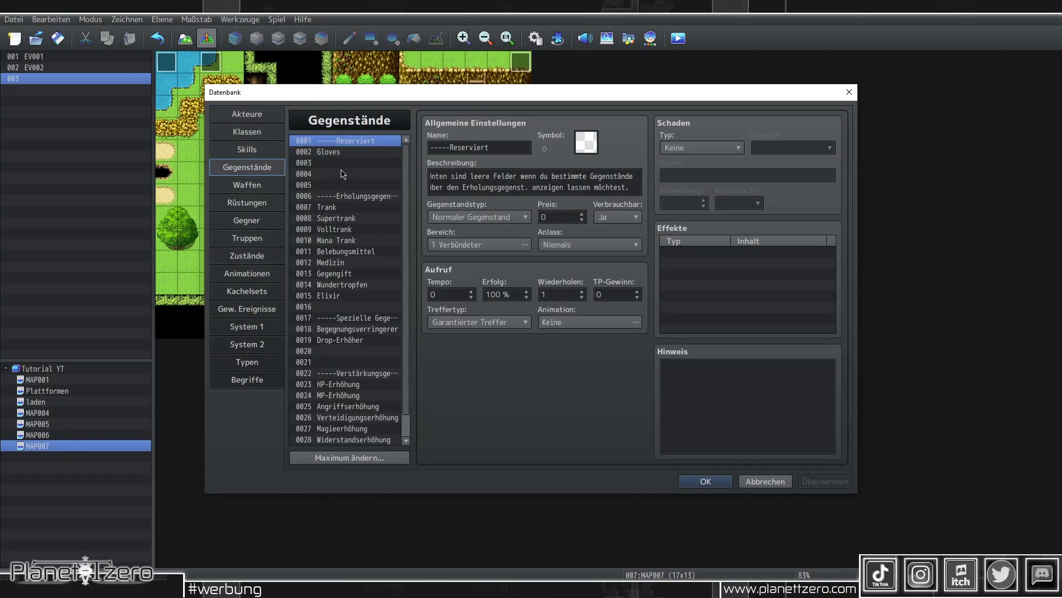
click(336, 163)
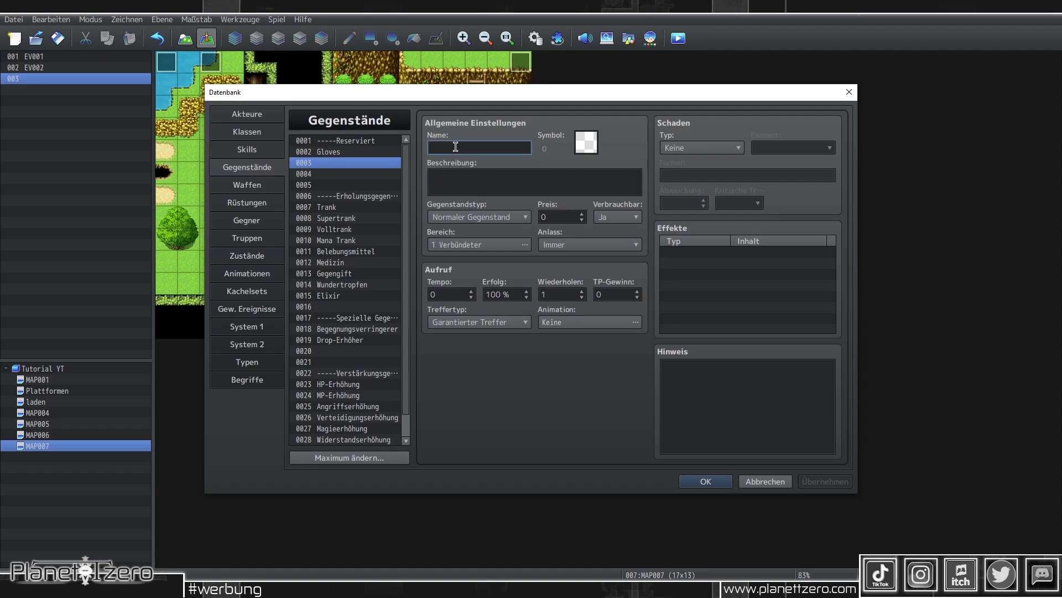
text(Dietrich)
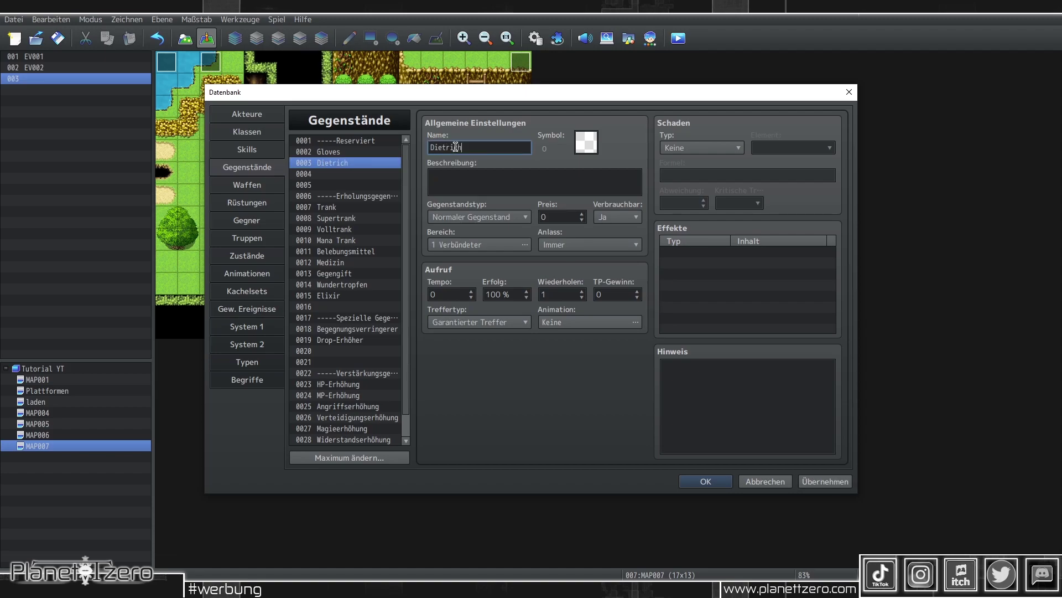
click(586, 142)
double_click(635, 365)
click(812, 482)
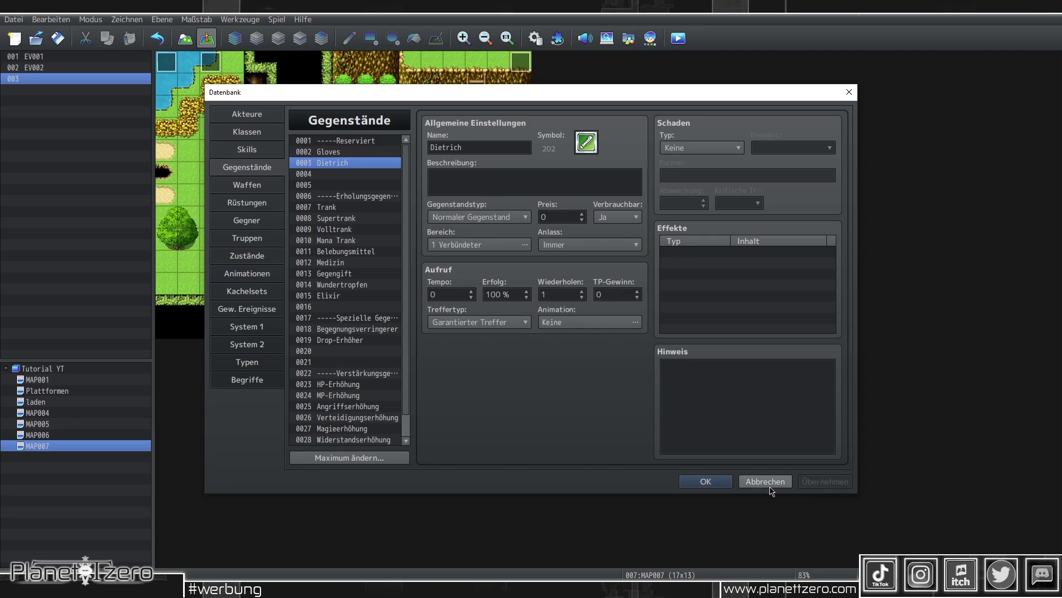
click(706, 481)
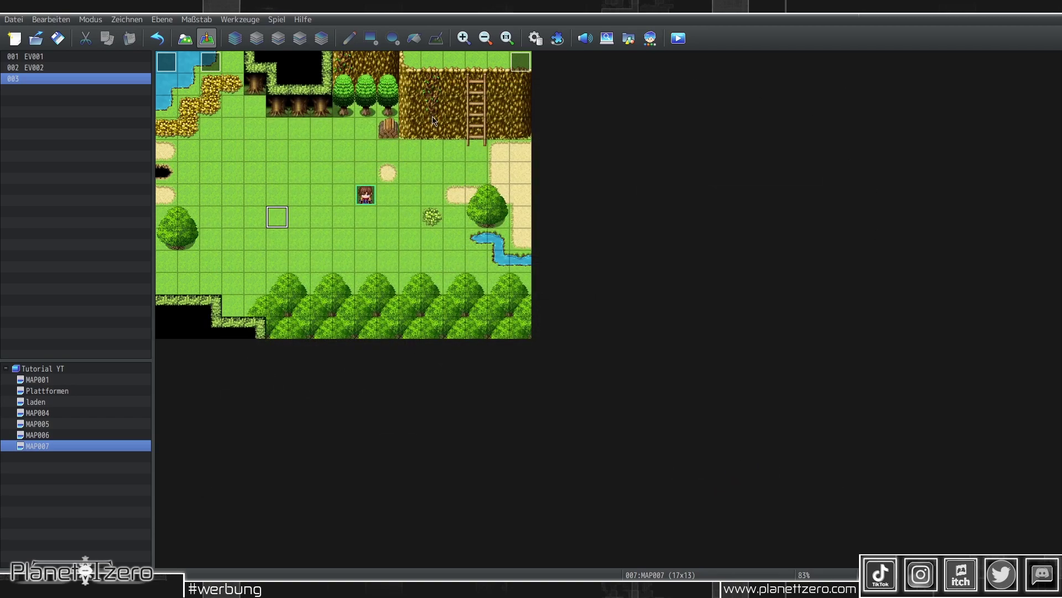
Step: Create a new event on MAP007 that uses the grey !Chest sprite as its graphic
double_click(277, 216)
double_click(279, 341)
click(354, 370)
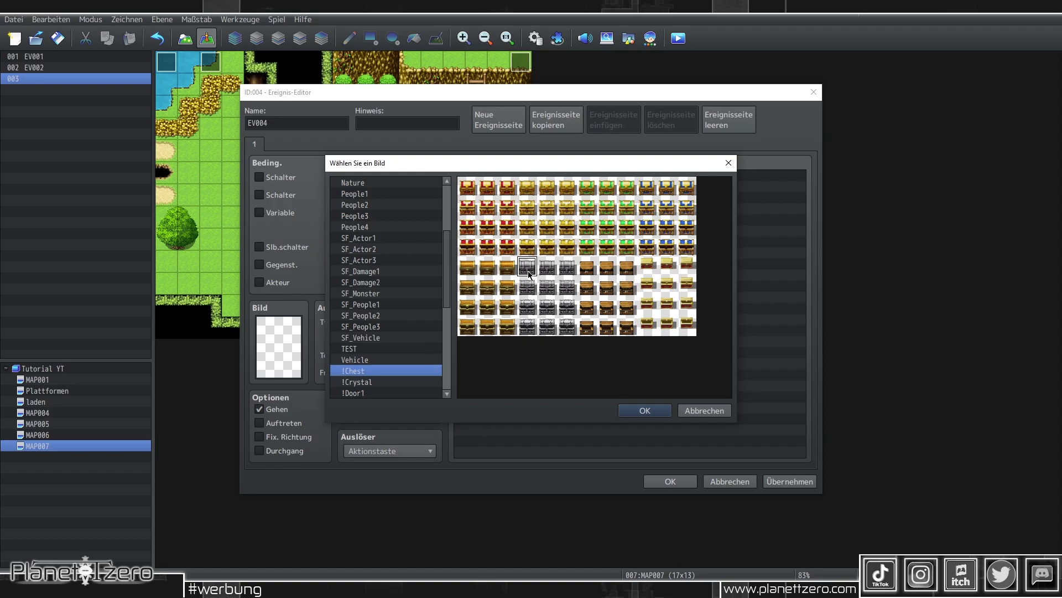
double_click(528, 273)
click(789, 481)
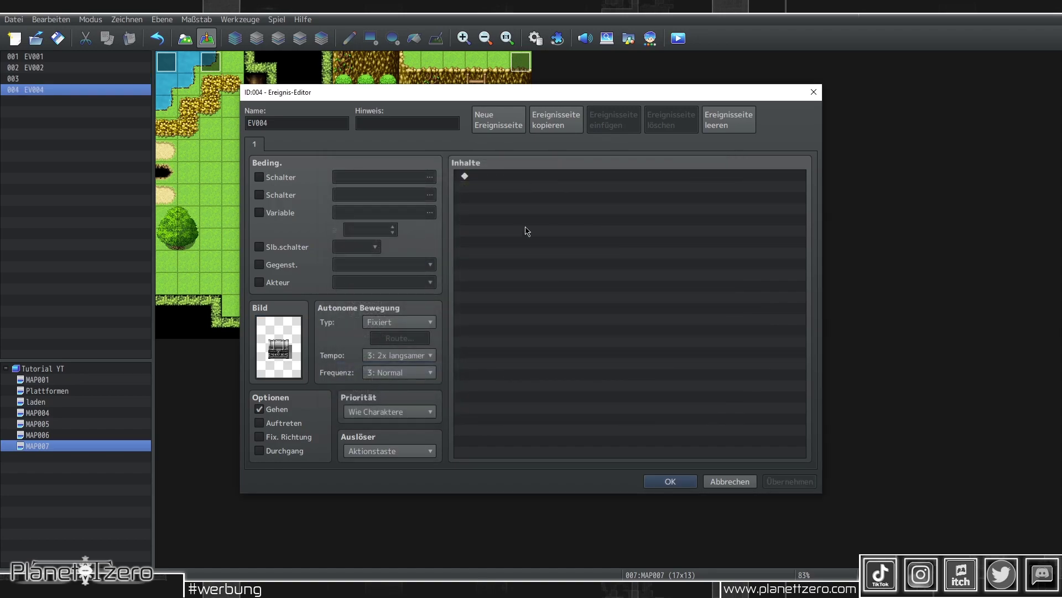
Step: Add a Show Text command with the message 'Ich habe keinen Dietrich'
double_click(526, 230)
click(530, 182)
text(Ich habe keinen Dietrich...)
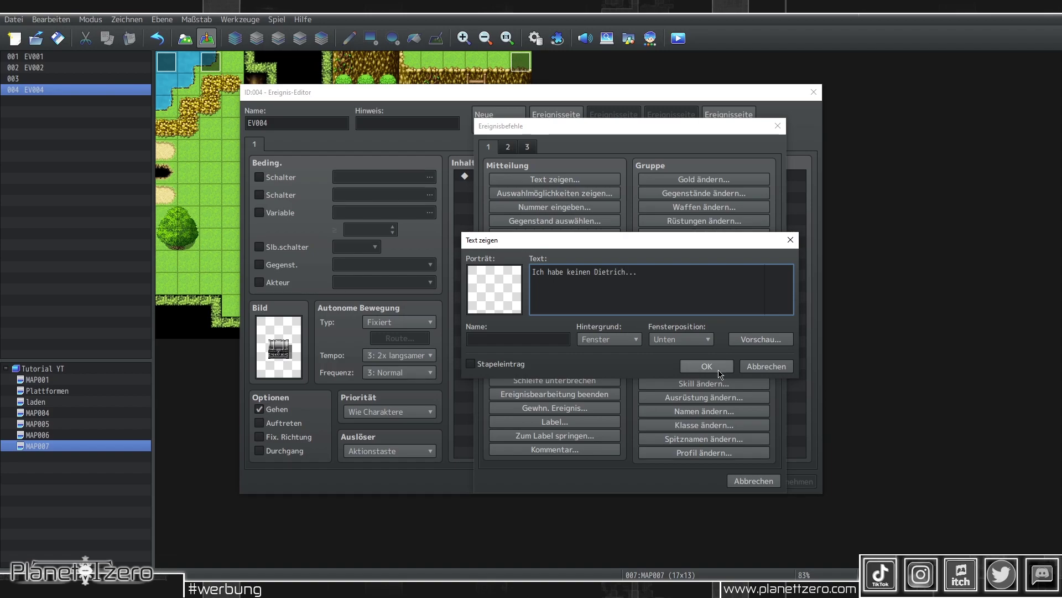
click(706, 367)
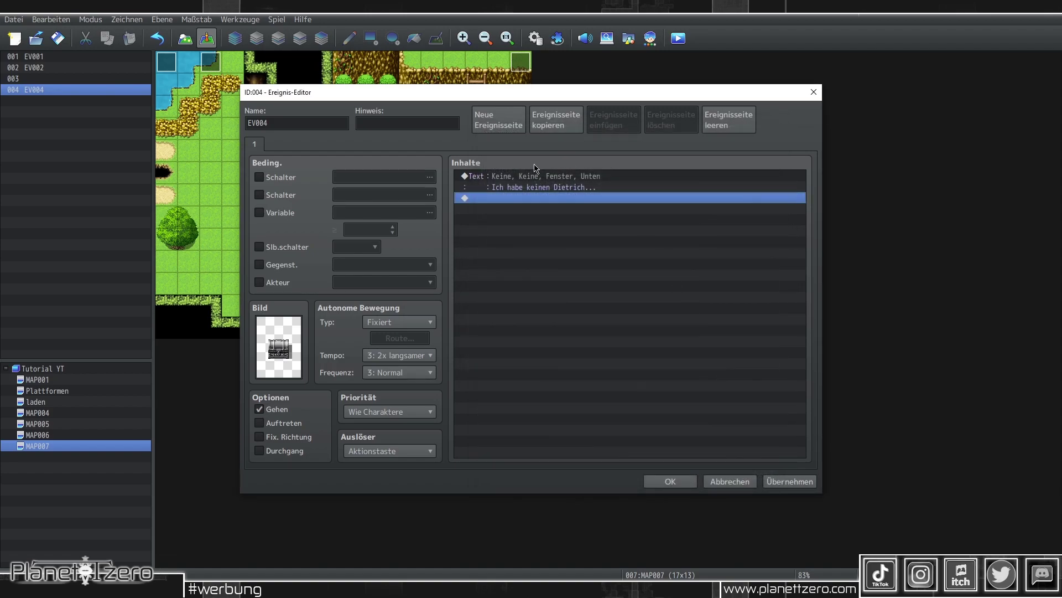
Step: Duplicate the event page, remove its message, and make page 2 require item 0003 Dietrich
click(557, 120)
click(613, 120)
click(525, 180)
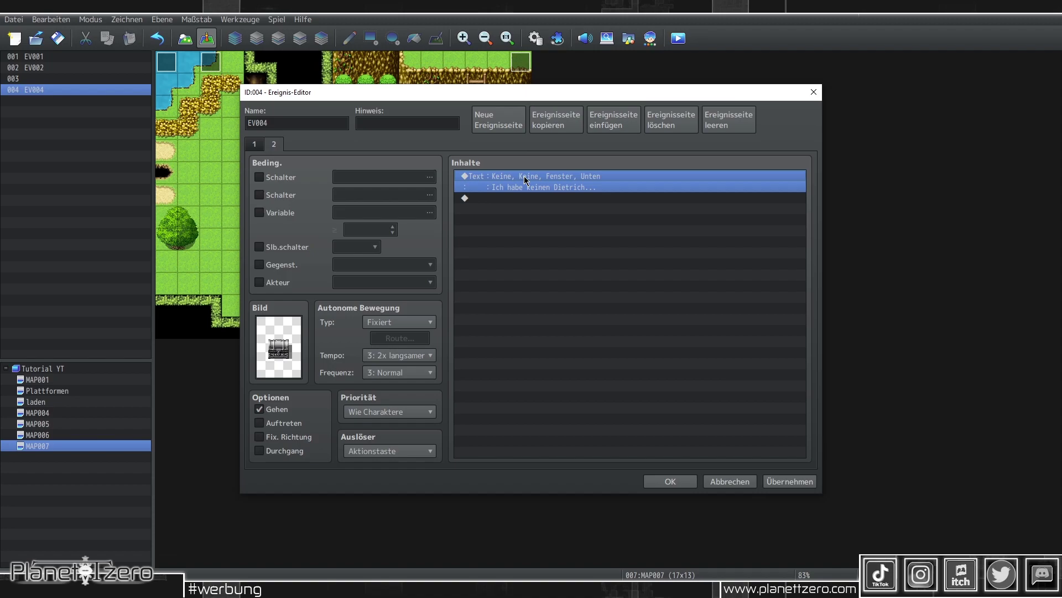
key(Delete)
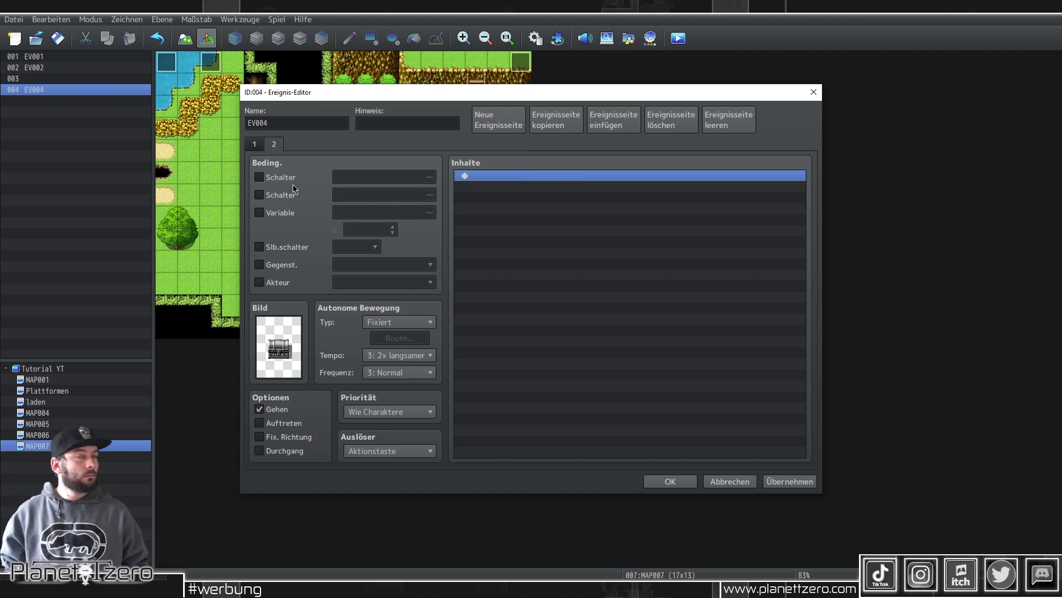
click(259, 265)
click(382, 264)
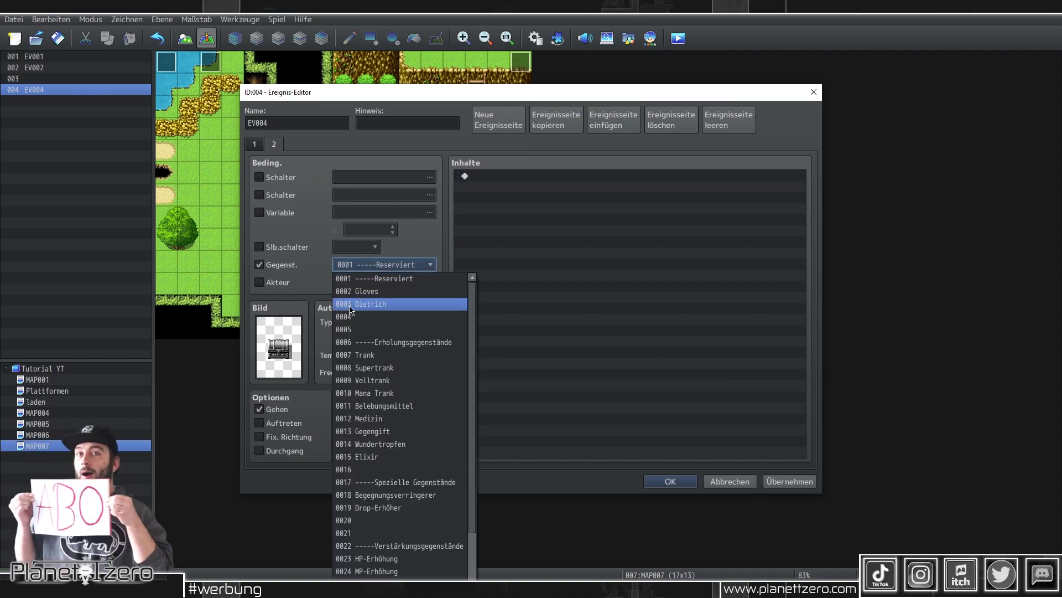
click(427, 305)
Step: Add a Show Choices command on page 2 with the options Links and Rechts
double_click(541, 218)
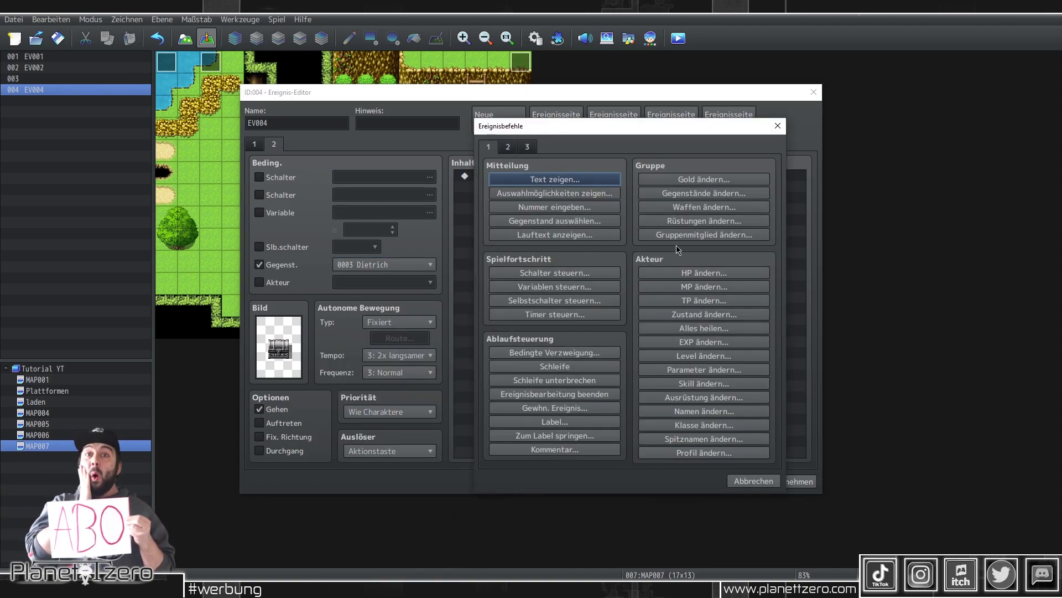
click(529, 195)
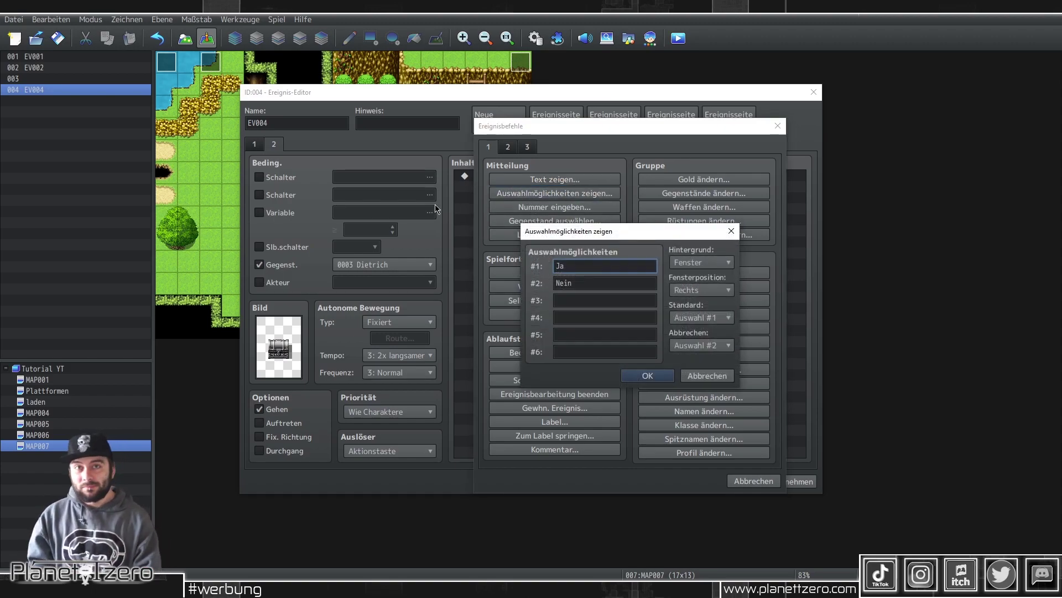
double_click(632, 262)
text(Links)
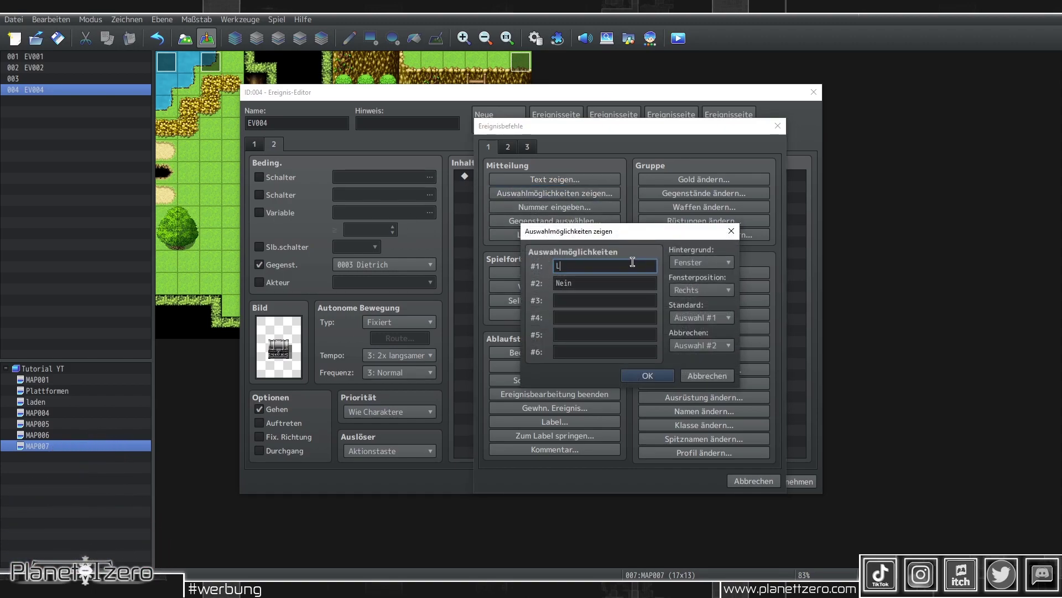
key(Tab)
text(Rechts)
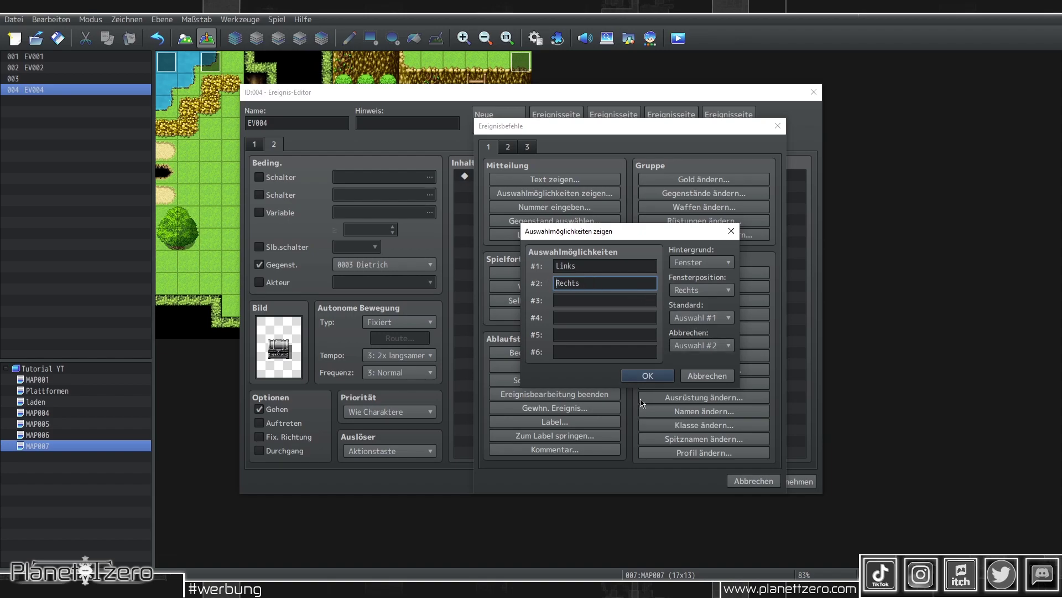
click(646, 377)
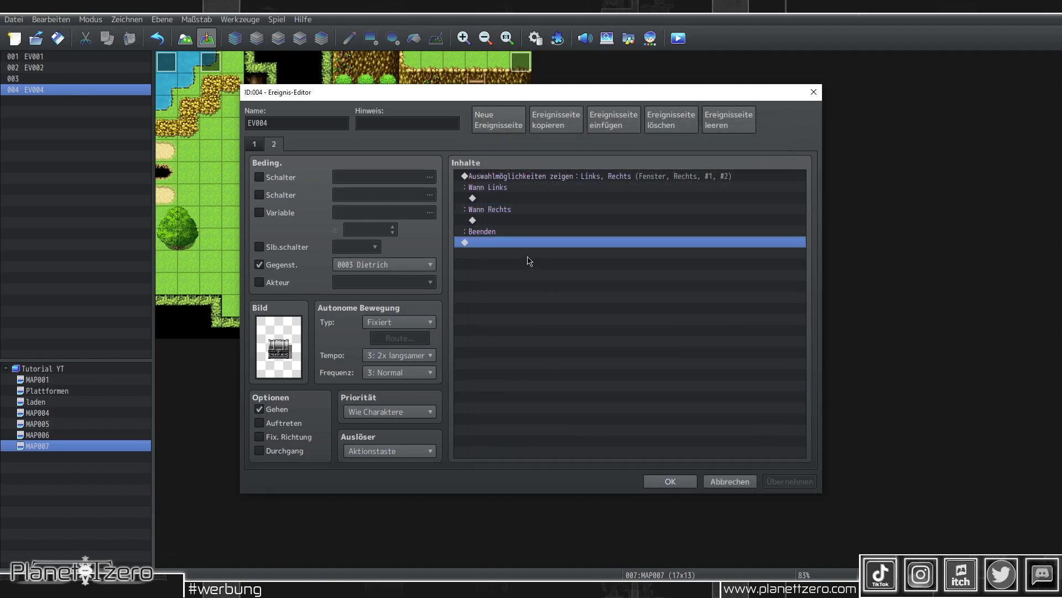
Step: Add a conditional branch checking variable 0013 Dietrich equals constant 1, and apply it
double_click(523, 292)
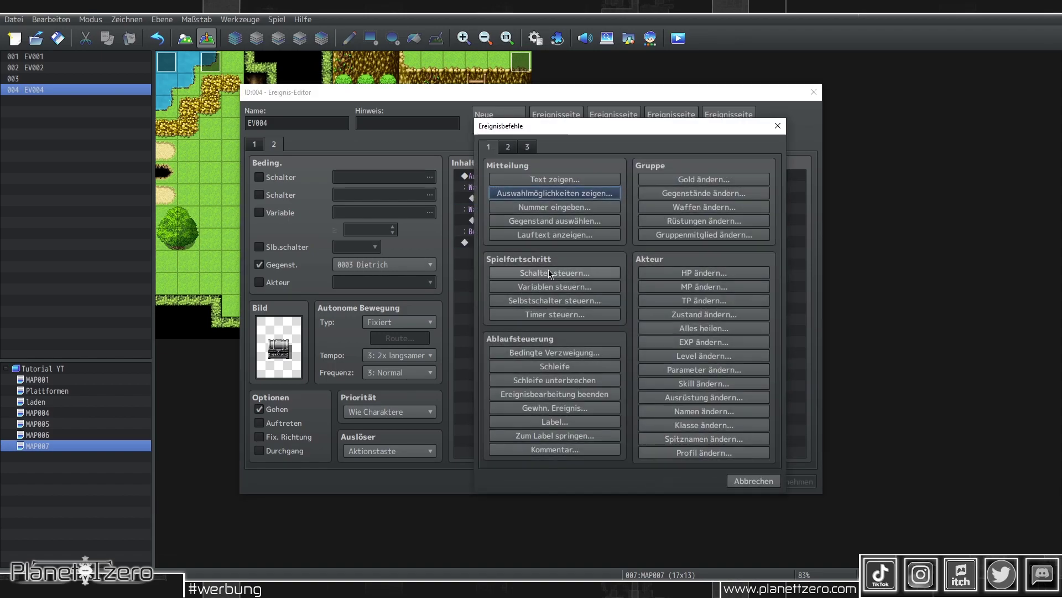
click(556, 353)
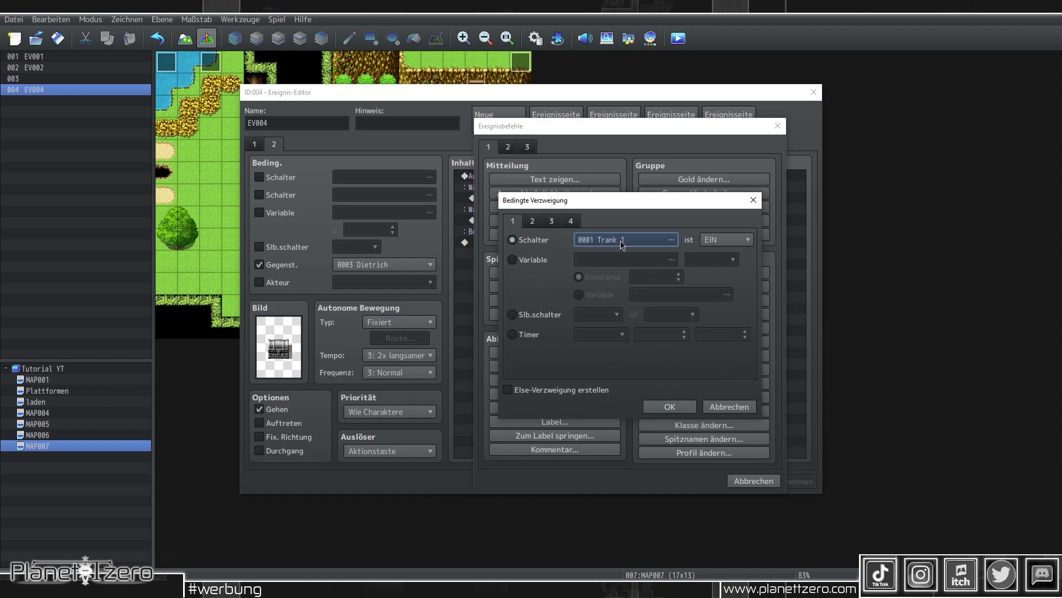
click(624, 260)
click(625, 260)
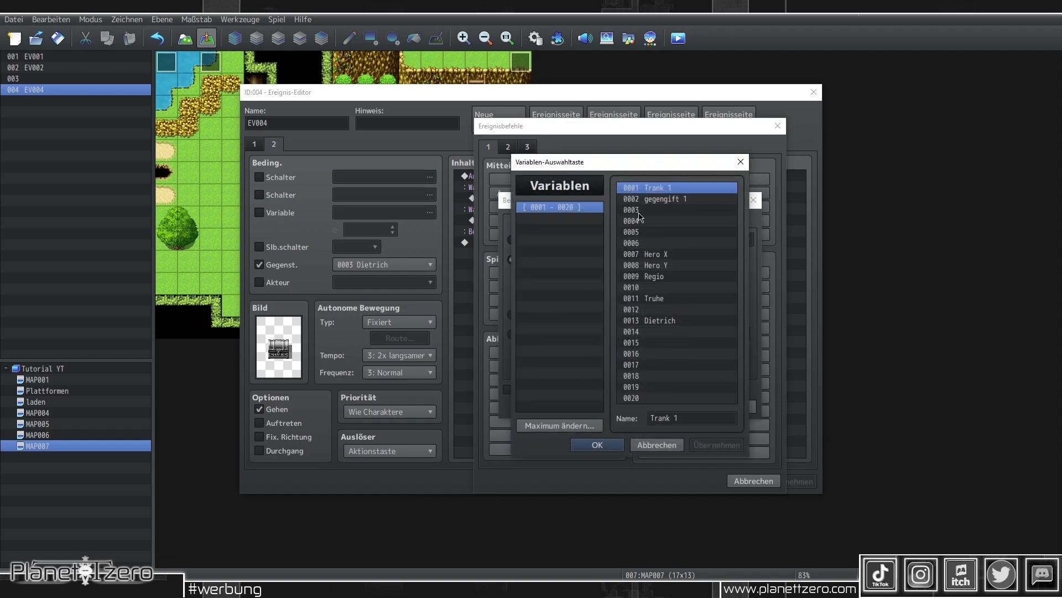
click(650, 323)
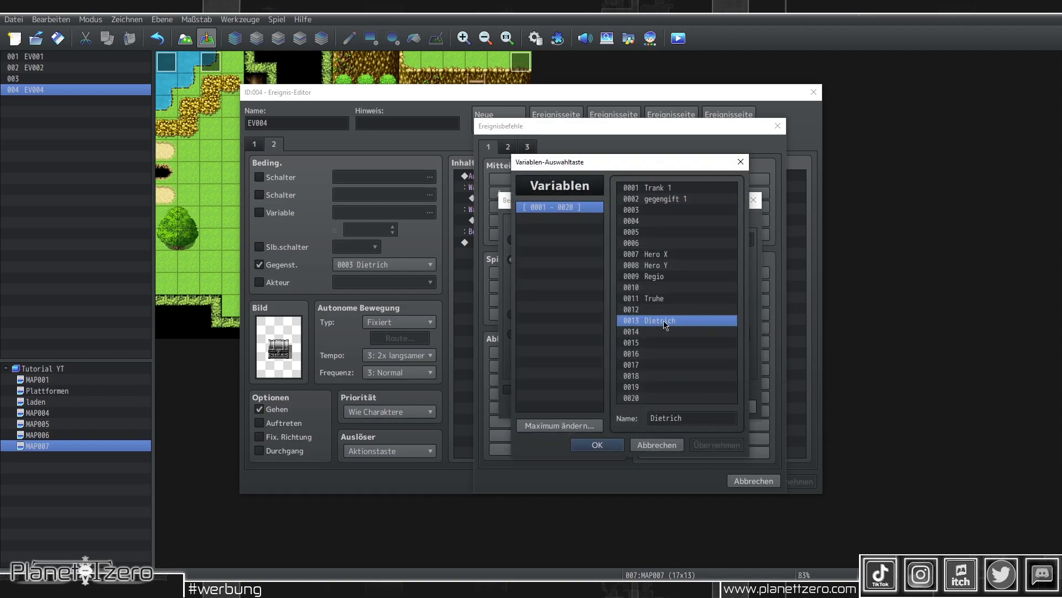
double_click(709, 325)
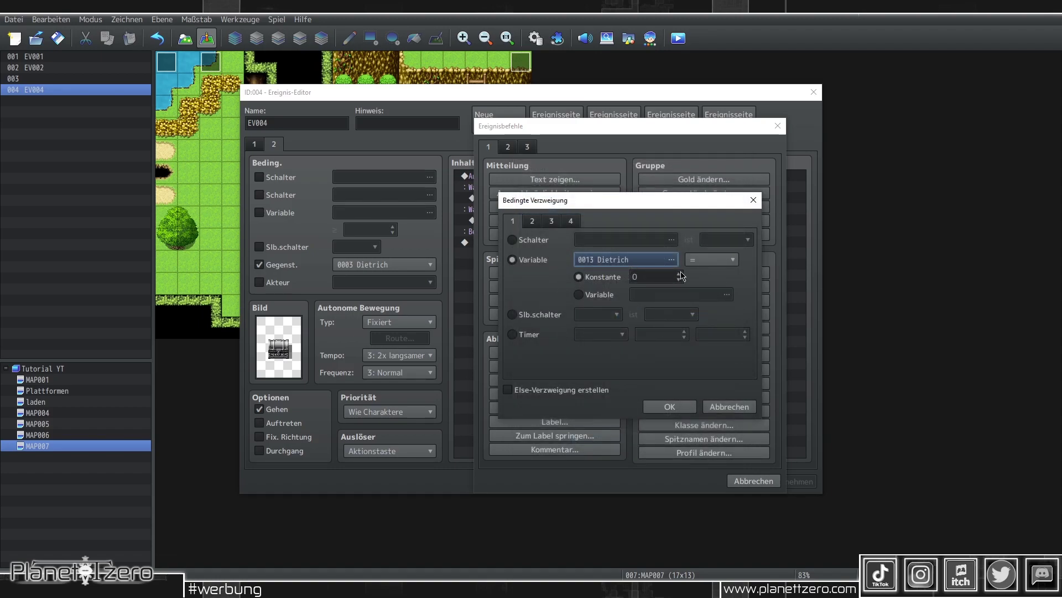
click(680, 274)
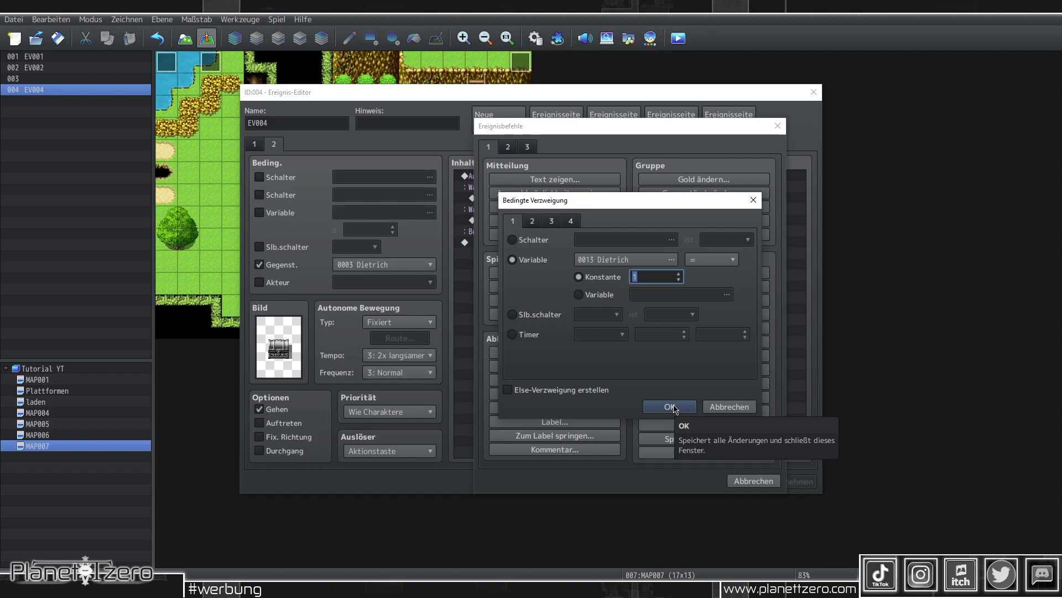
click(669, 407)
click(789, 483)
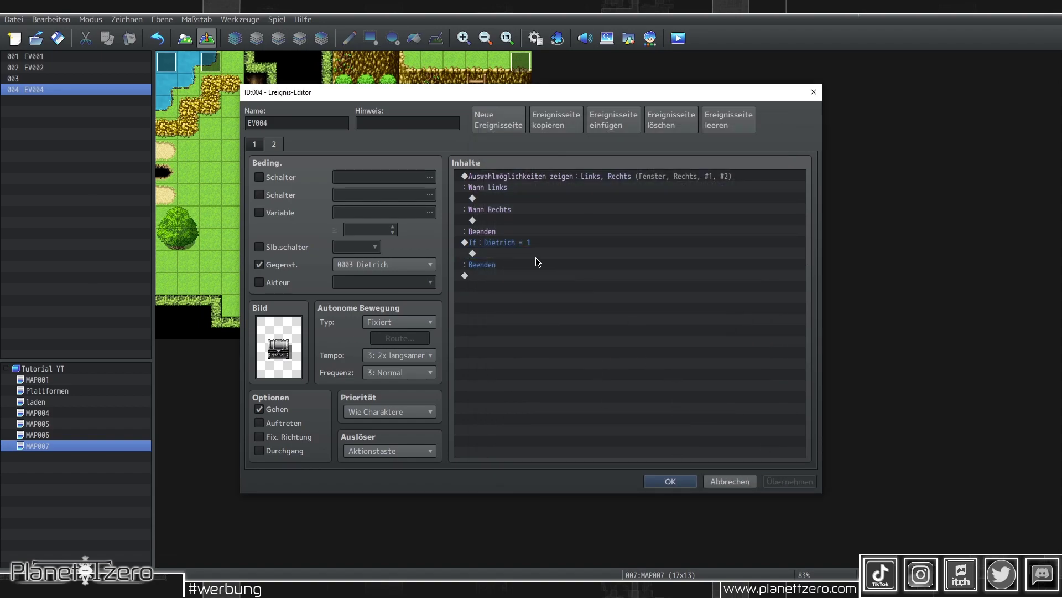
click(546, 176)
Step: Copy the Links/Rechts choice block into the Dietrich = 1 branch
right_click(545, 176)
click(564, 223)
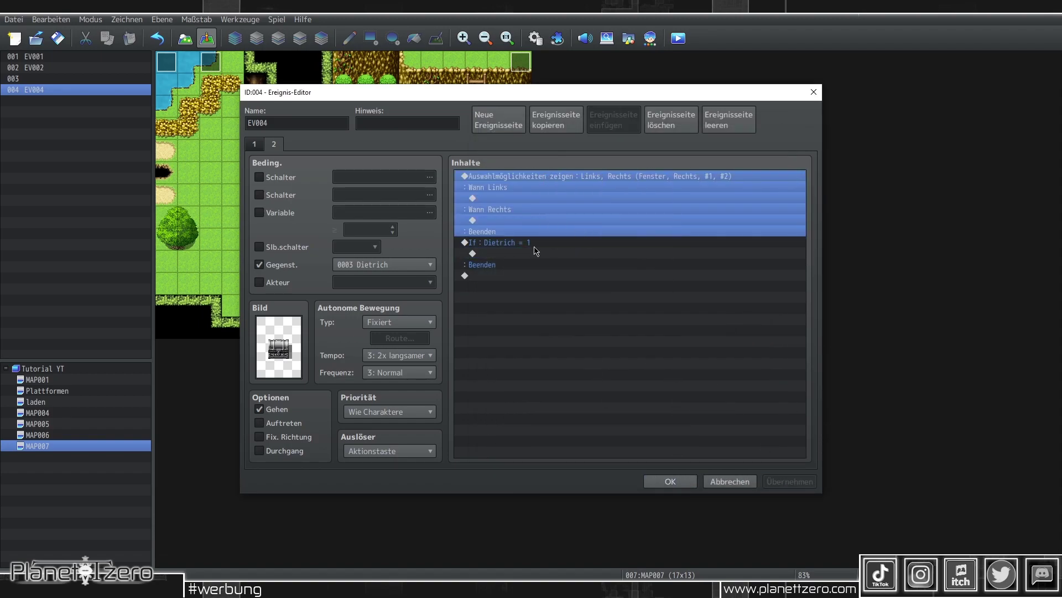
click(523, 254)
right_click(523, 256)
click(552, 319)
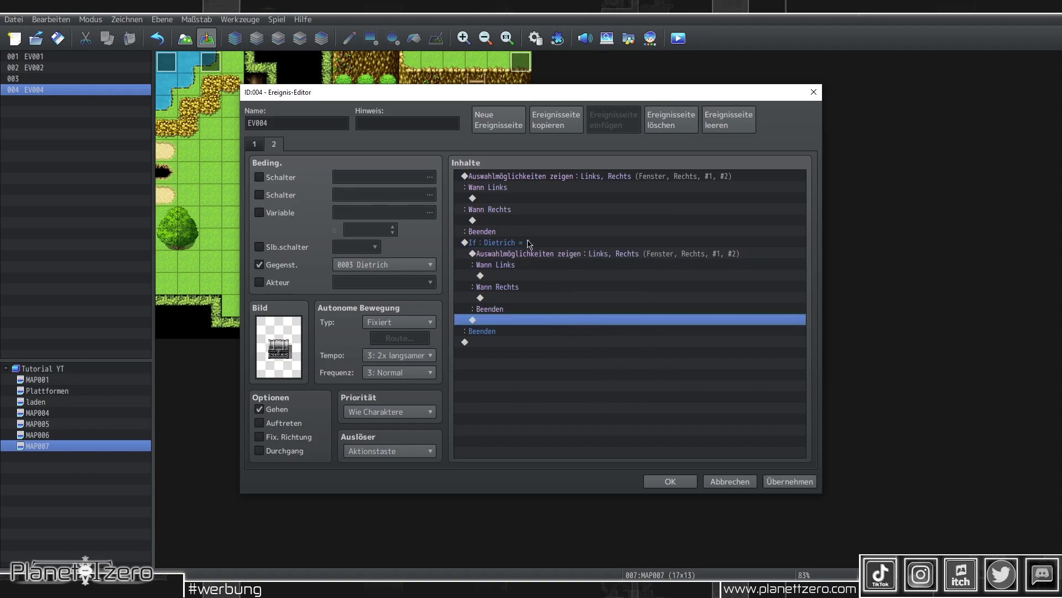
Step: Duplicate the branch at the end of the list, change its condition to Dietrich = 2, and apply
click(529, 243)
right_click(556, 245)
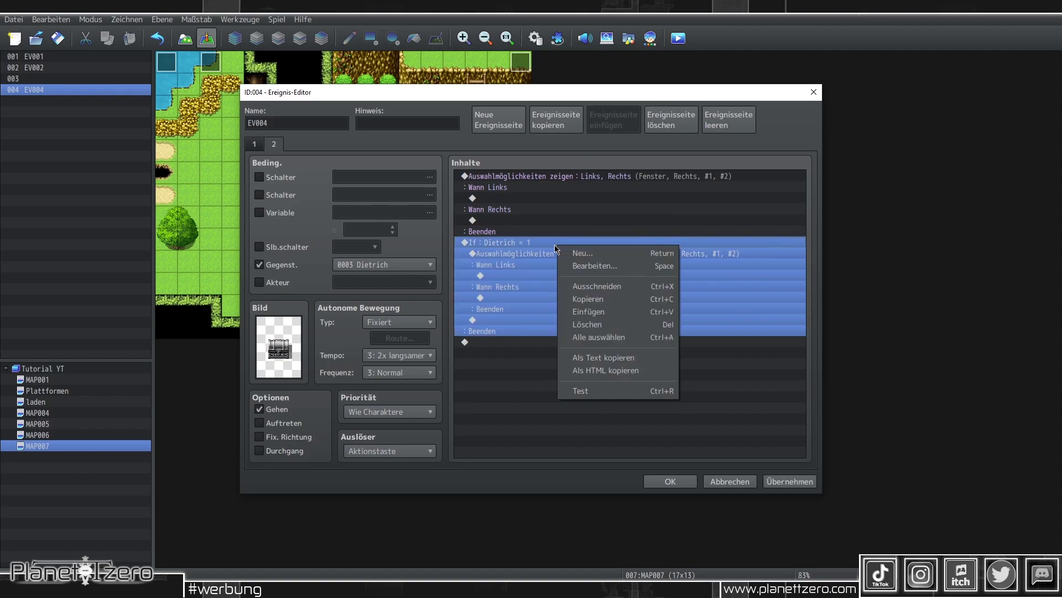
click(589, 298)
click(501, 348)
right_click(505, 348)
click(540, 412)
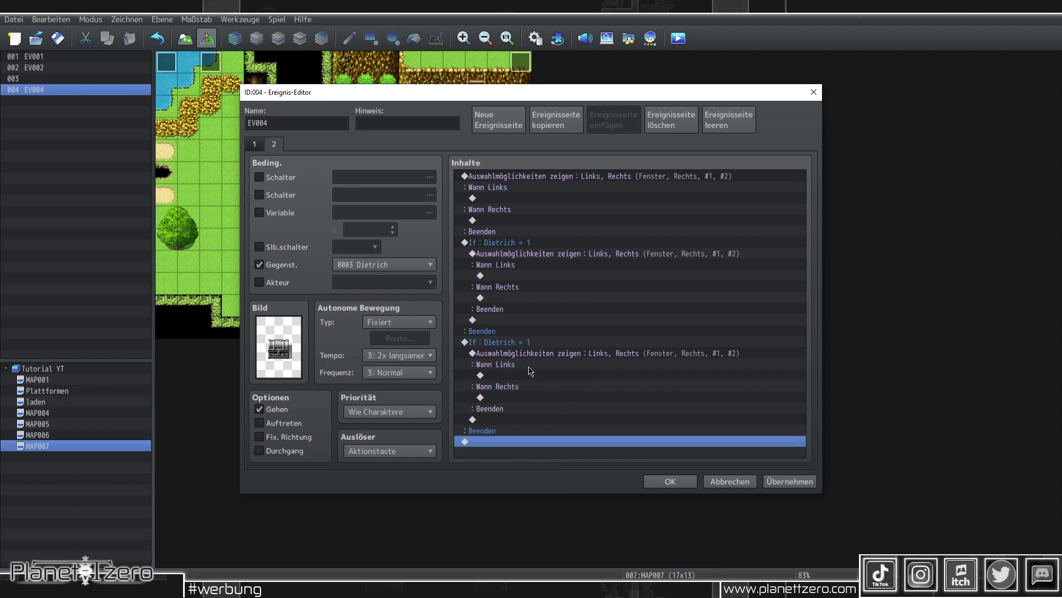
click(529, 346)
right_click(529, 343)
click(562, 361)
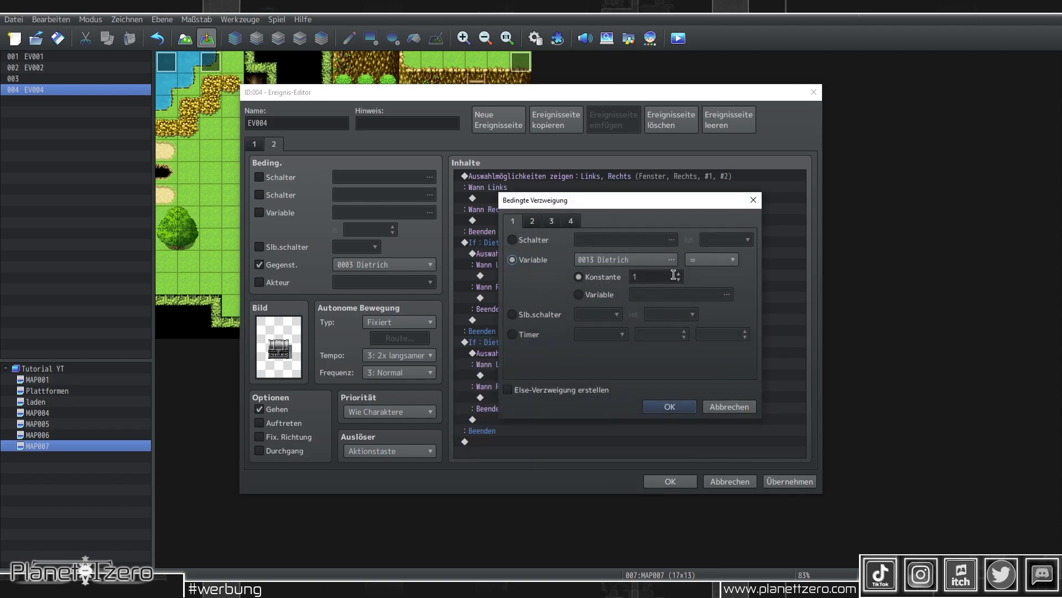
click(669, 407)
click(790, 481)
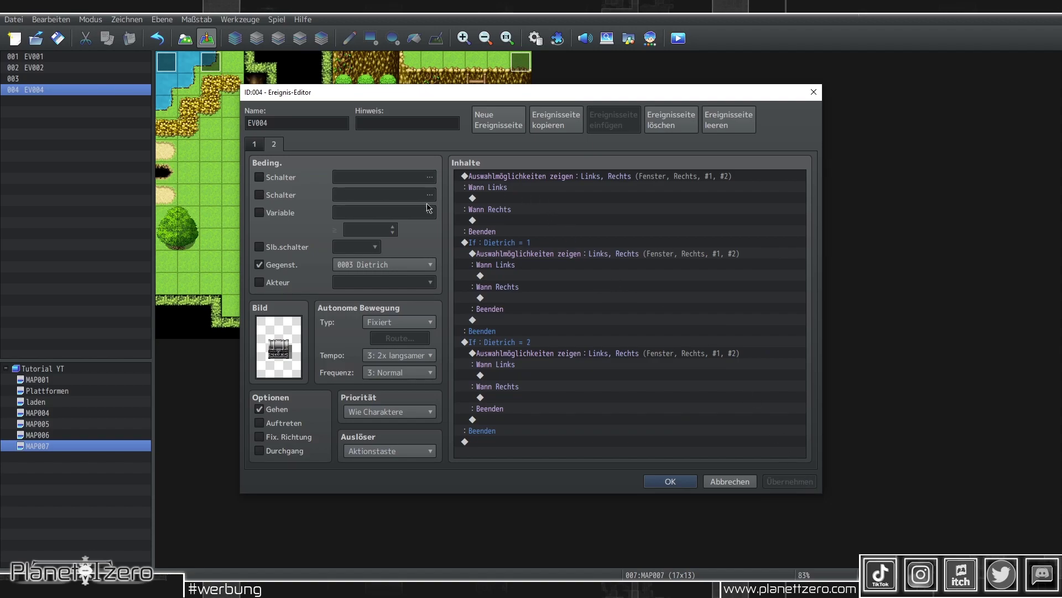
Step: Under the first Links choice, add a Control Variables command setting 0013 Dietrich to 1
click(541, 197)
click(536, 267)
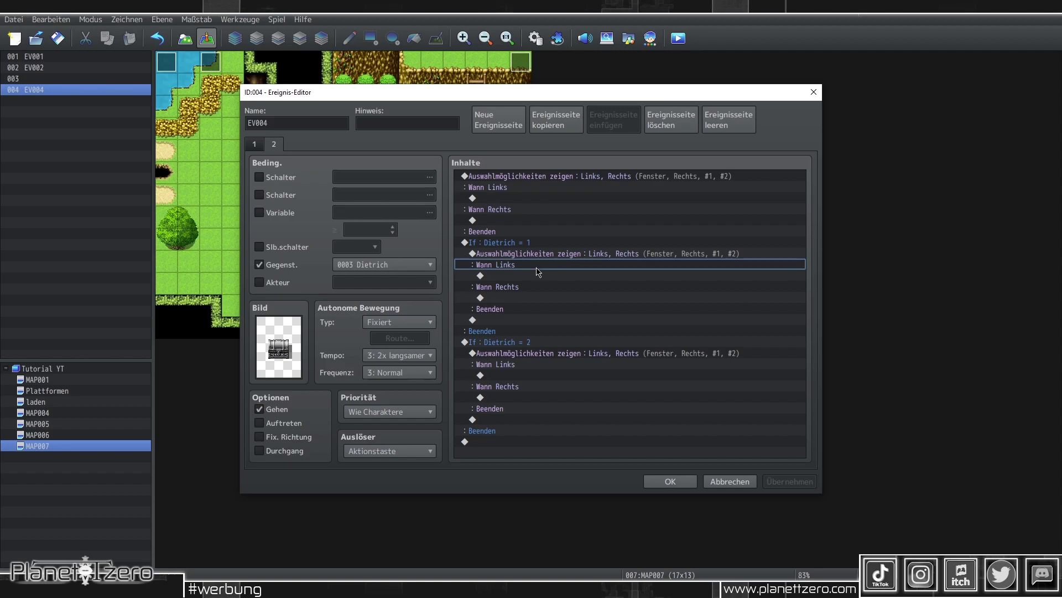
click(553, 368)
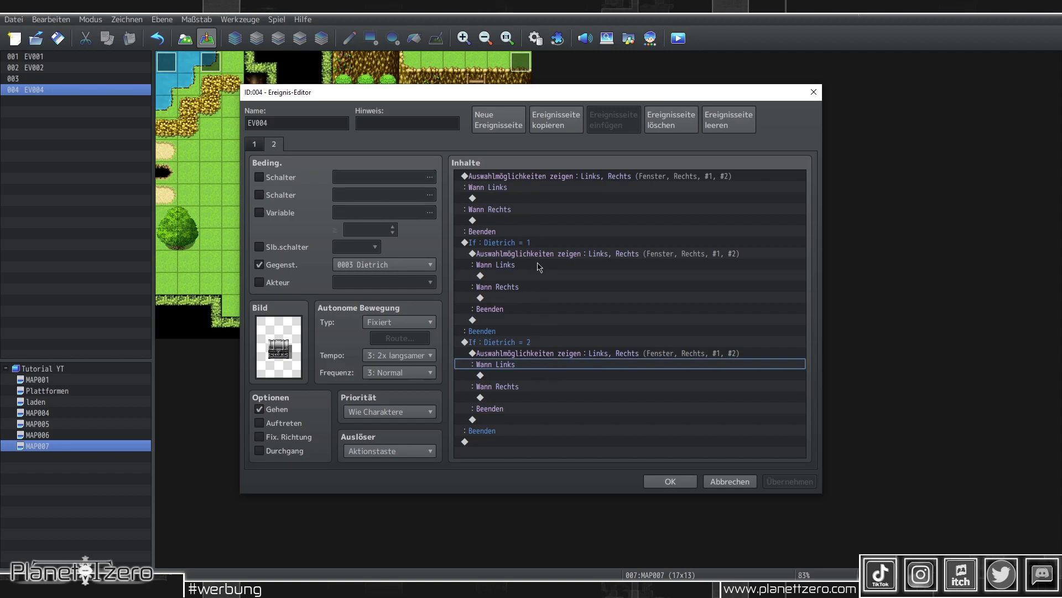
click(533, 199)
click(527, 279)
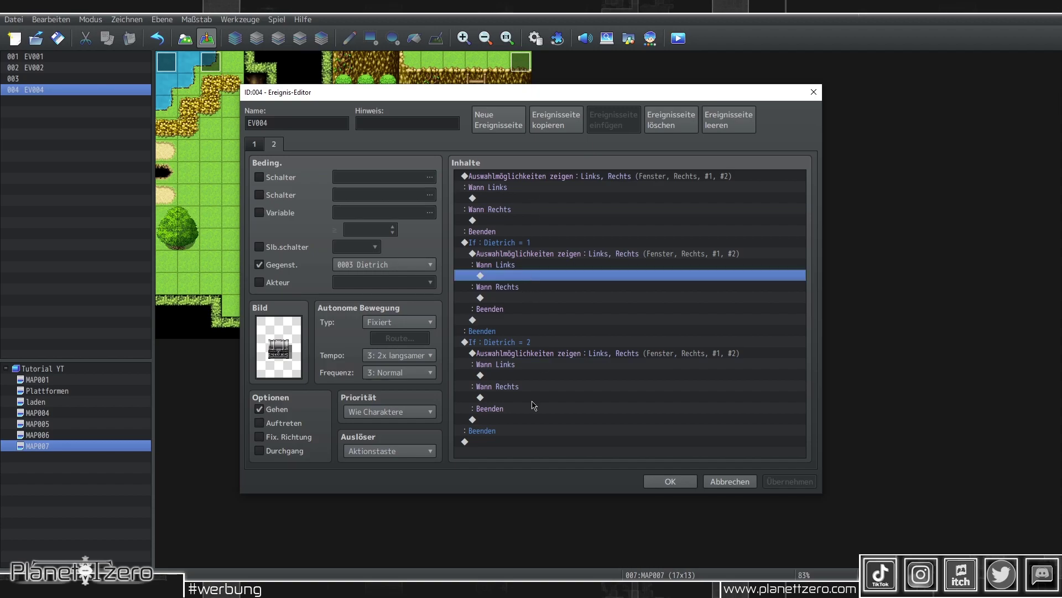
click(532, 399)
double_click(522, 199)
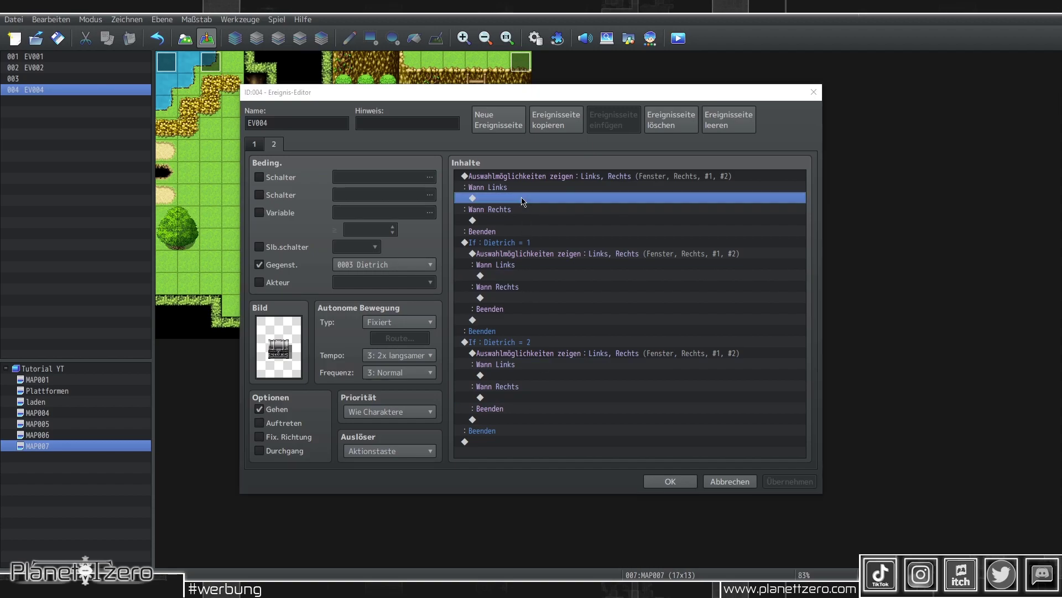
click(569, 288)
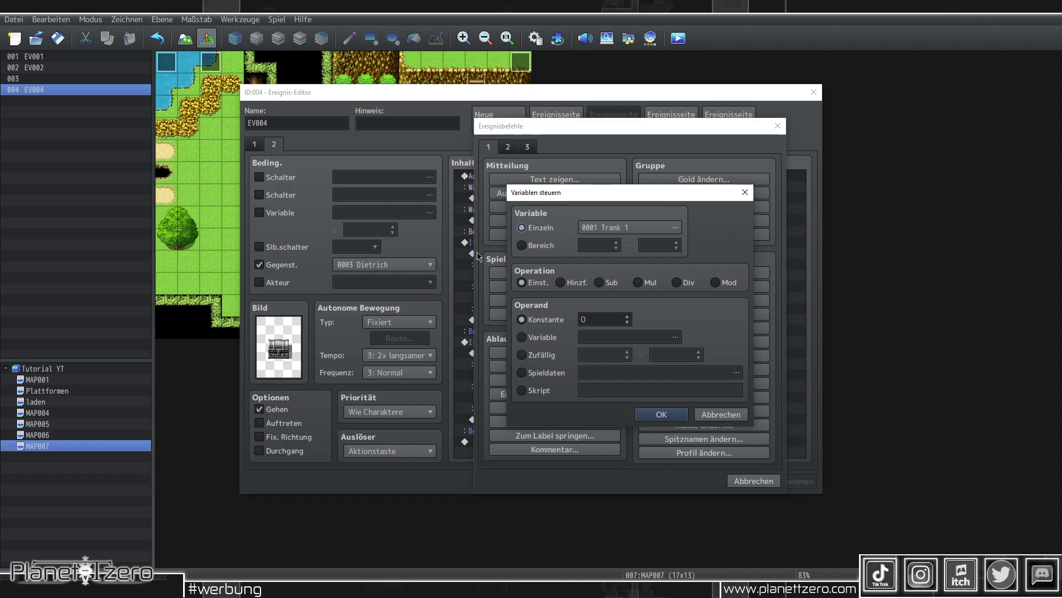
click(658, 415)
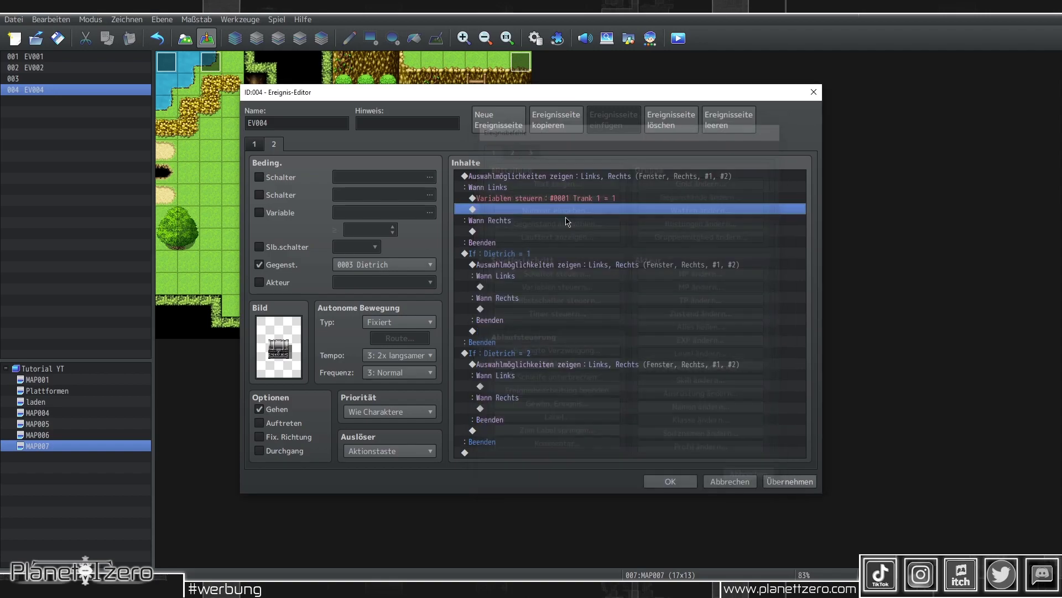
right_click(550, 197)
click(581, 212)
click(617, 231)
click(662, 320)
double_click(662, 320)
click(659, 415)
Step: Copy the Dietrich = 1 command into the Dietrich = 1 branch and change its value to 2
right_click(574, 199)
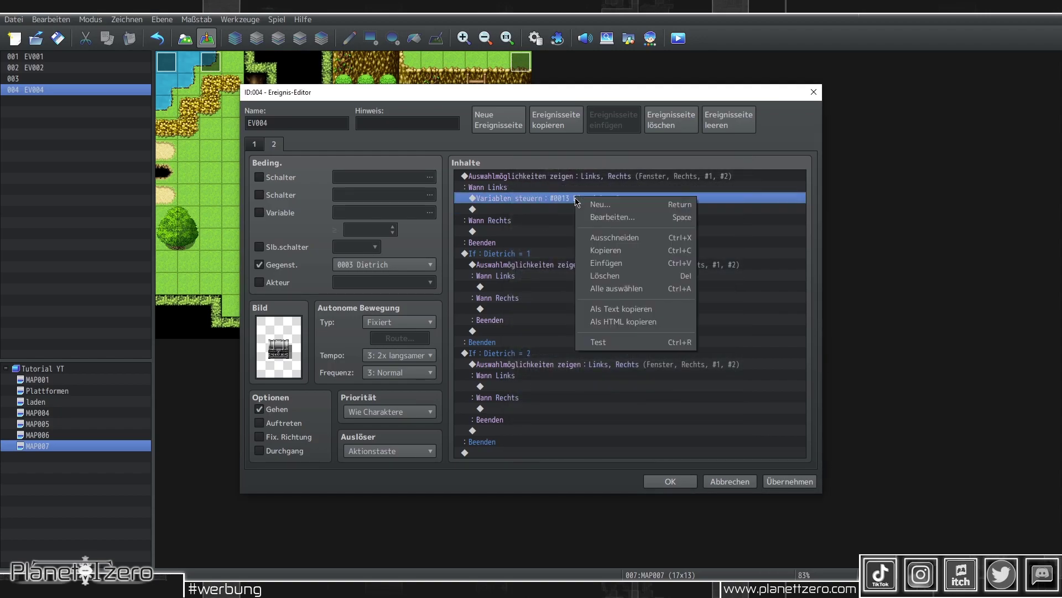
click(607, 248)
click(519, 287)
right_click(518, 287)
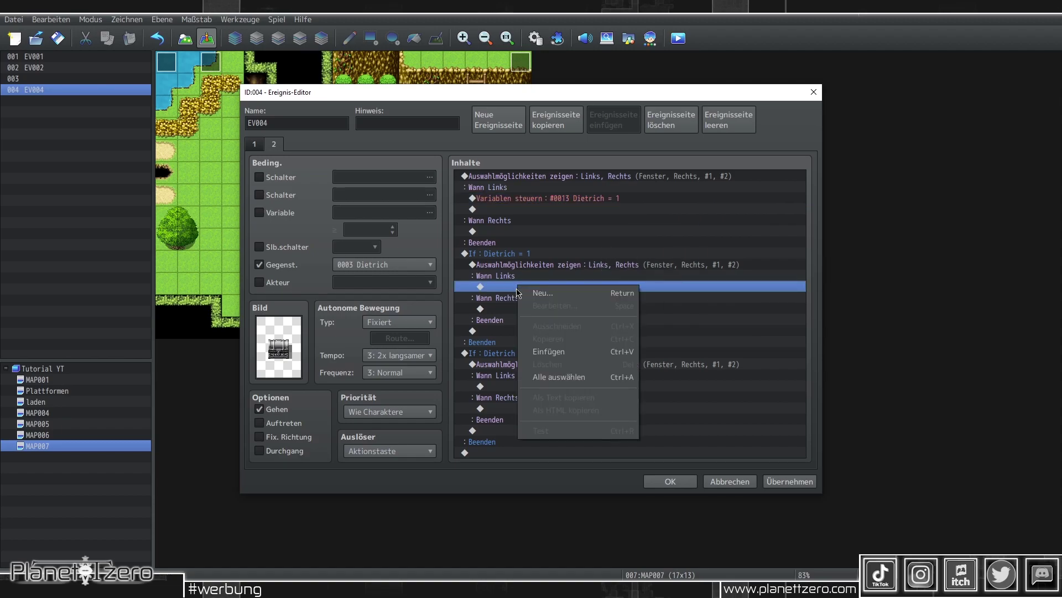
click(609, 352)
click(546, 288)
right_click(546, 288)
click(638, 295)
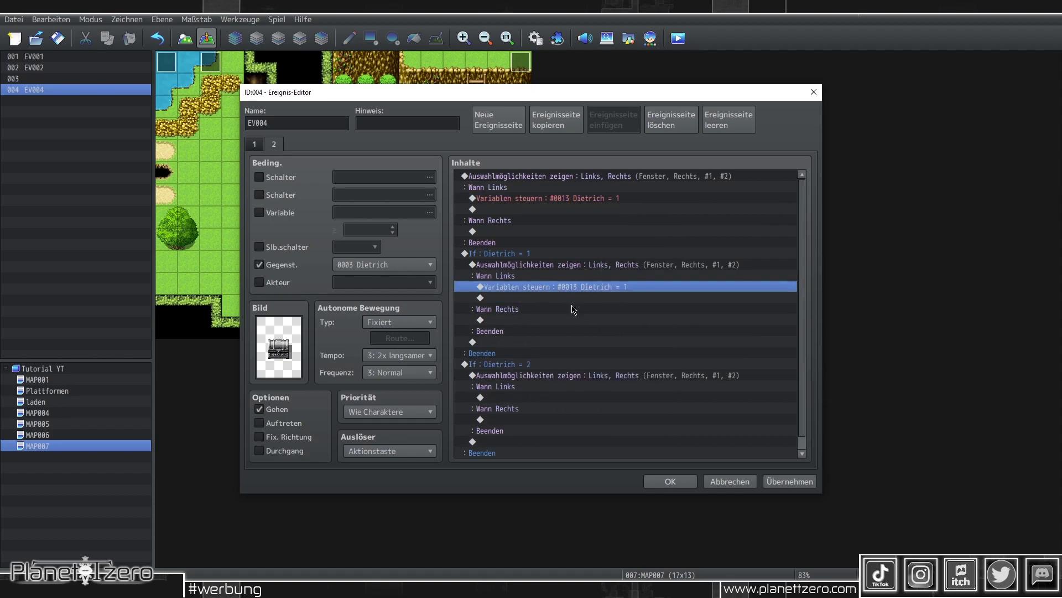
click(636, 414)
Step: Move the Dietrich = 2 command under Rechts in the Dietrich = 1 branch and verify both commands
scroll(597, 287, down, 1)
right_click(589, 275)
click(613, 315)
right_click(521, 308)
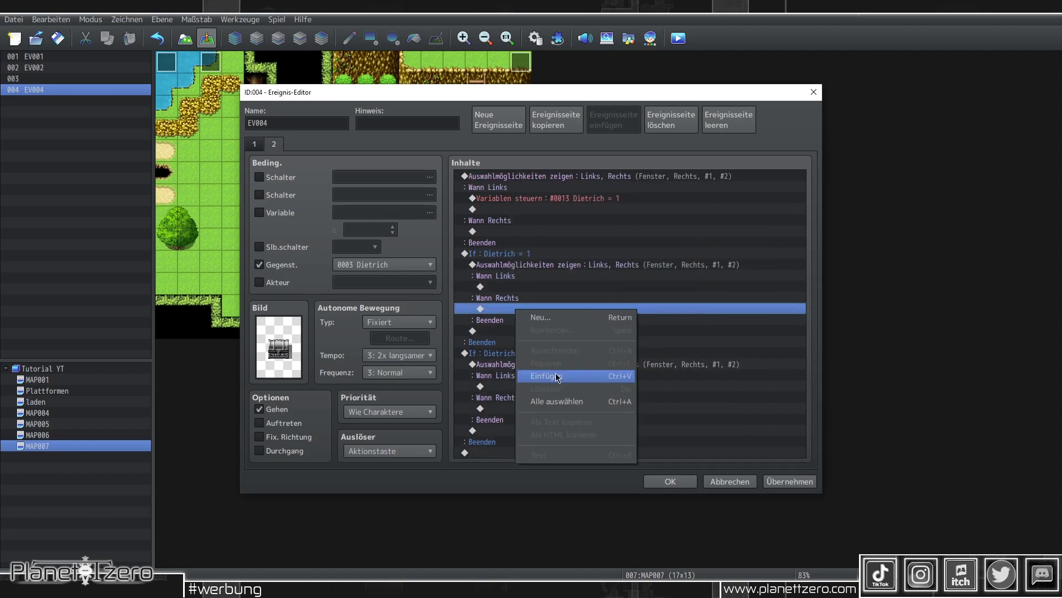
click(557, 373)
click(547, 398)
right_click(547, 398)
click(543, 382)
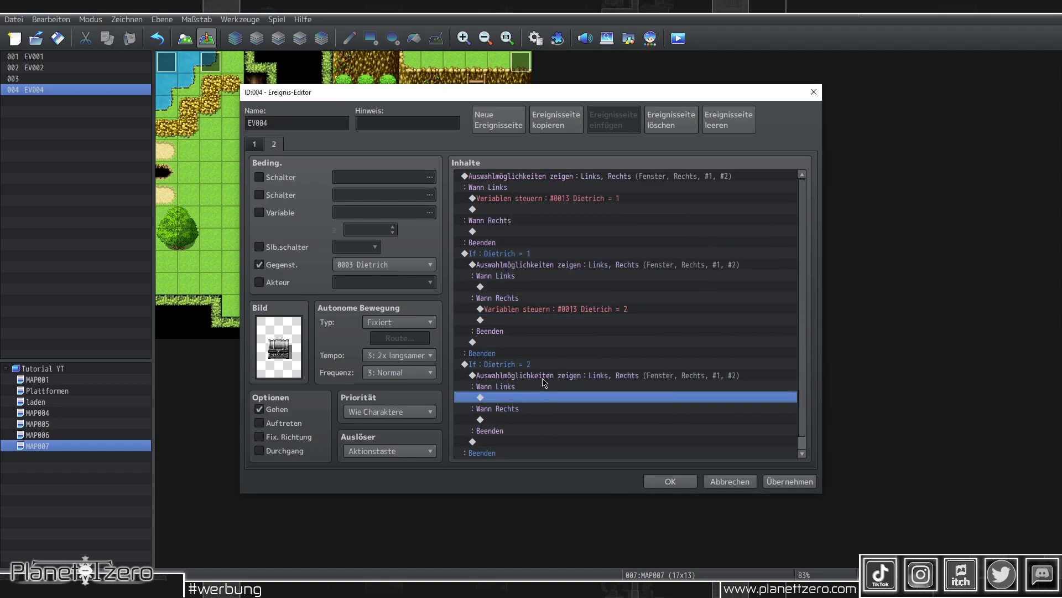
click(589, 311)
click(552, 201)
click(552, 310)
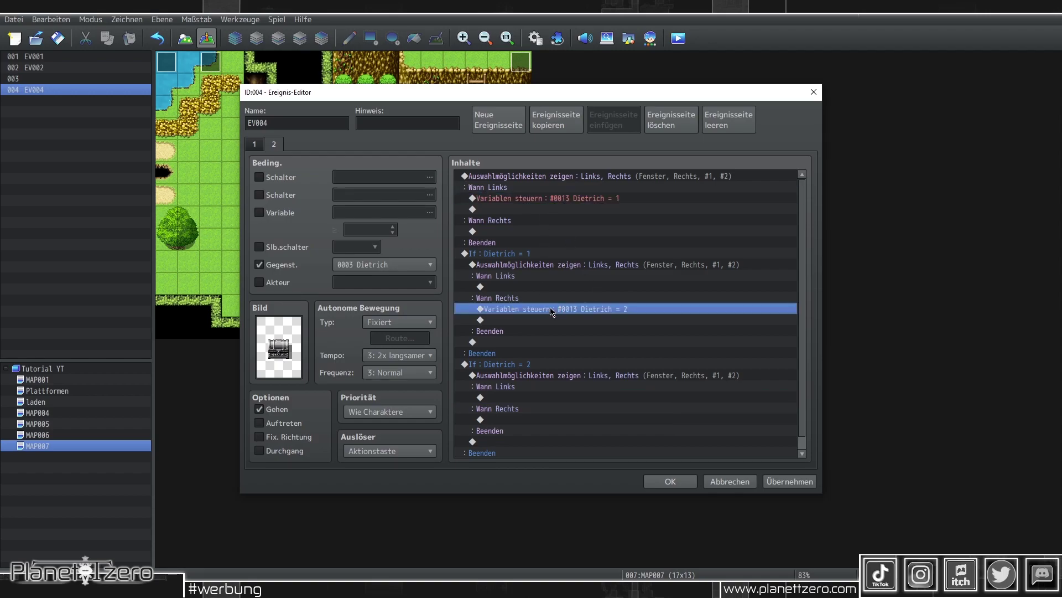
click(474, 230)
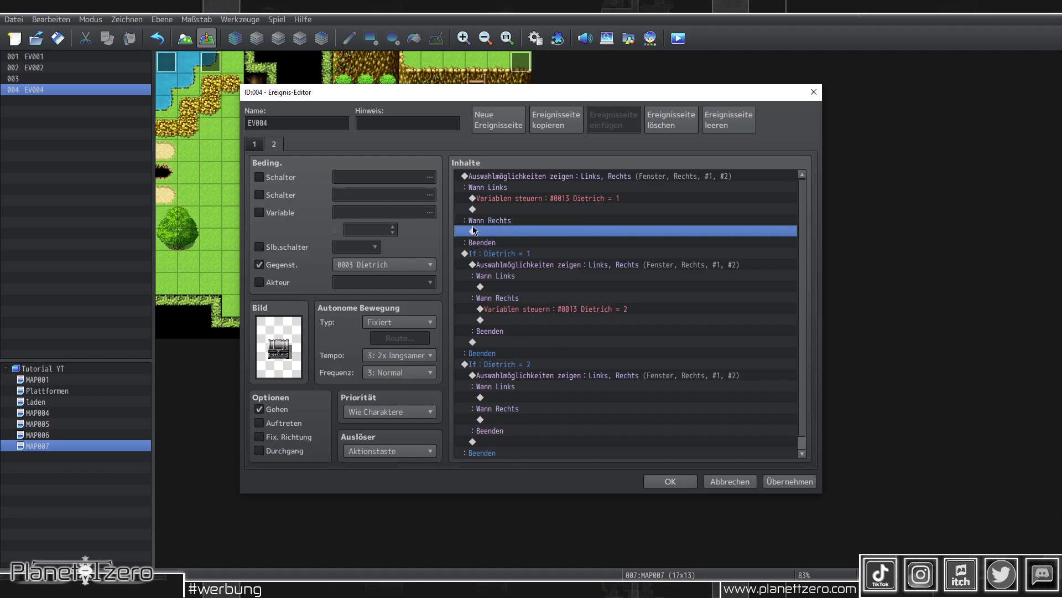
Step: Play the Buzzer3 sound (40, 110, 0) under the first Rechts and under Links in branch 1
double_click(529, 232)
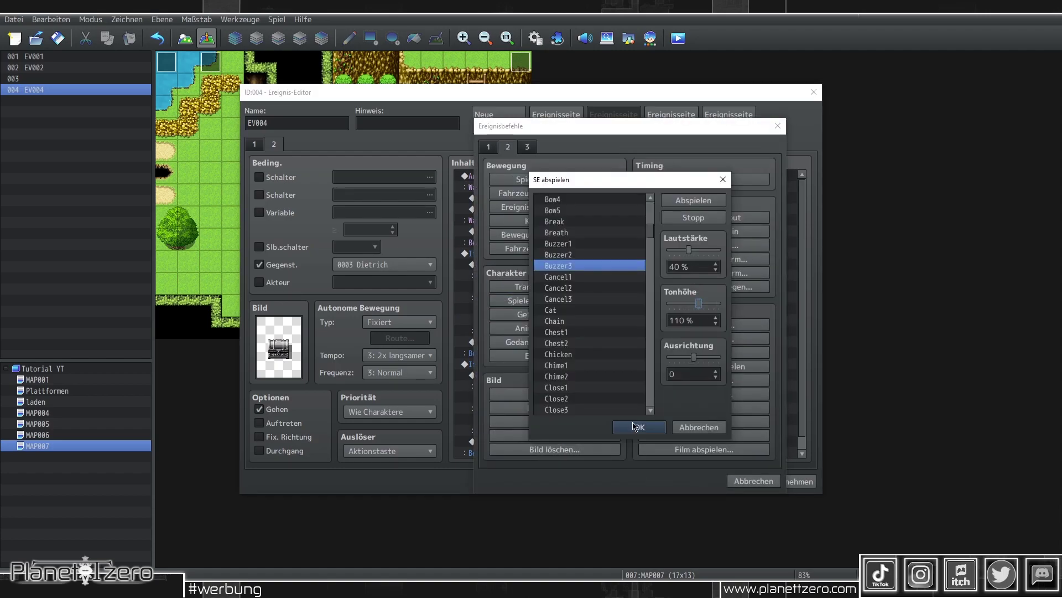
click(639, 428)
right_click(560, 232)
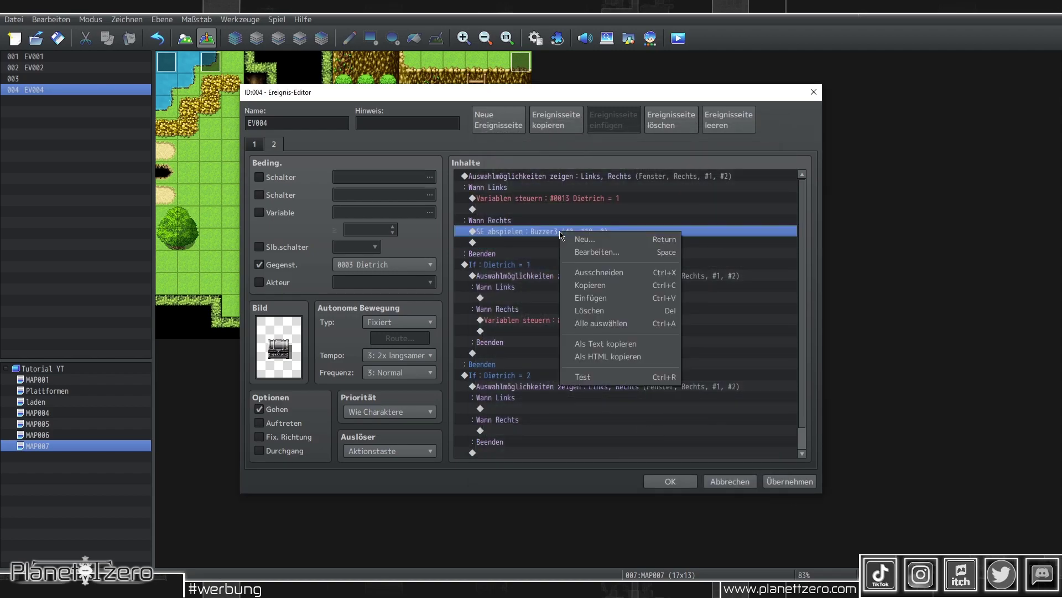
click(595, 287)
click(516, 298)
key(ctrl+v)
Step: Also play Buzzer3 under Rechts in the Dietrich = 2 branch, and apply the event changes
scroll(525, 311, down, 1)
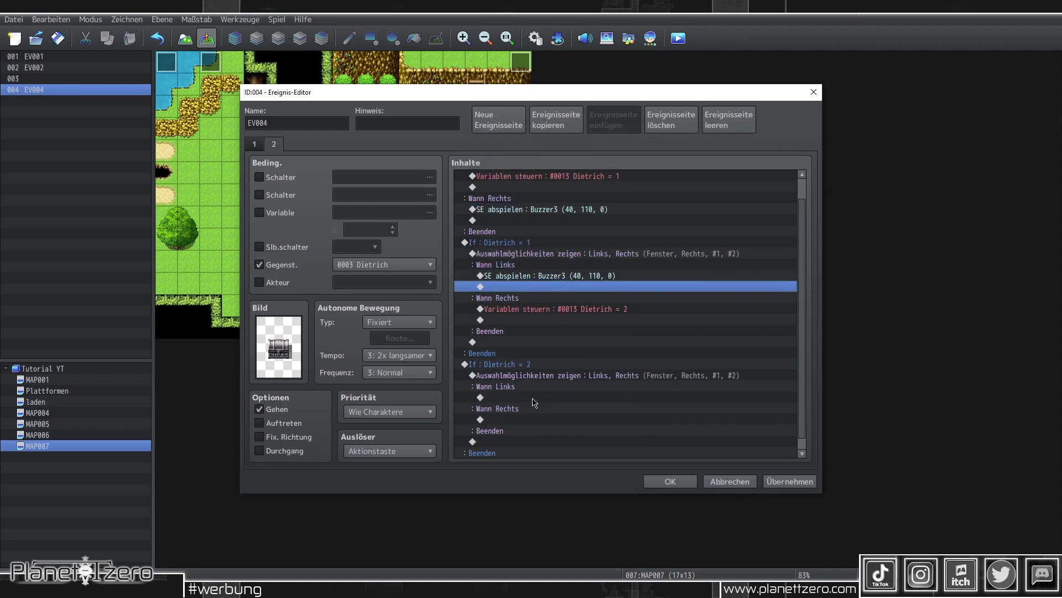
scroll(542, 276, up, 1)
click(556, 198)
scroll(518, 395, down, 1)
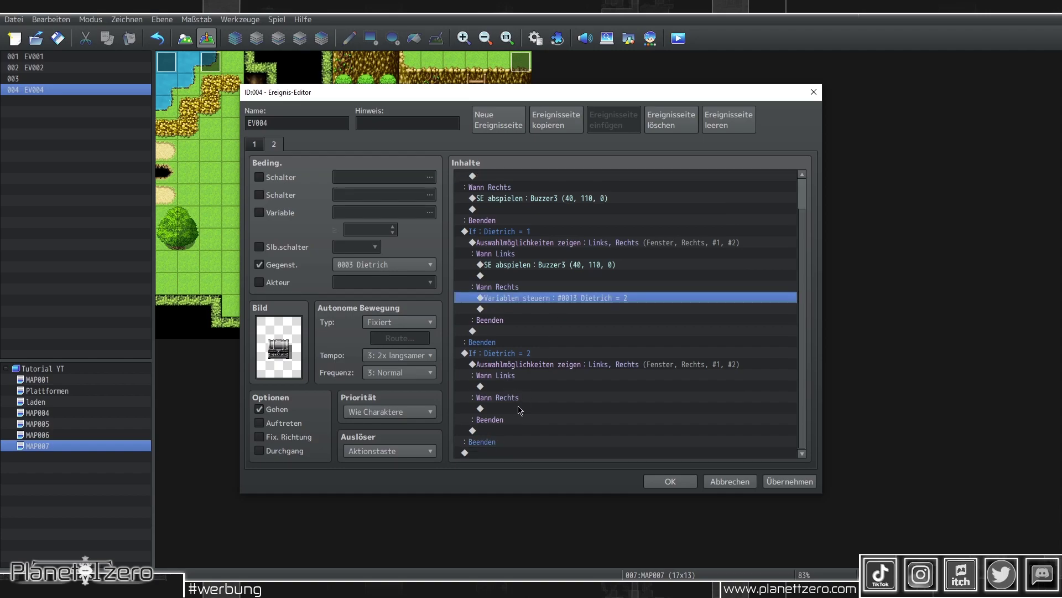
click(520, 408)
key(ctrl+v)
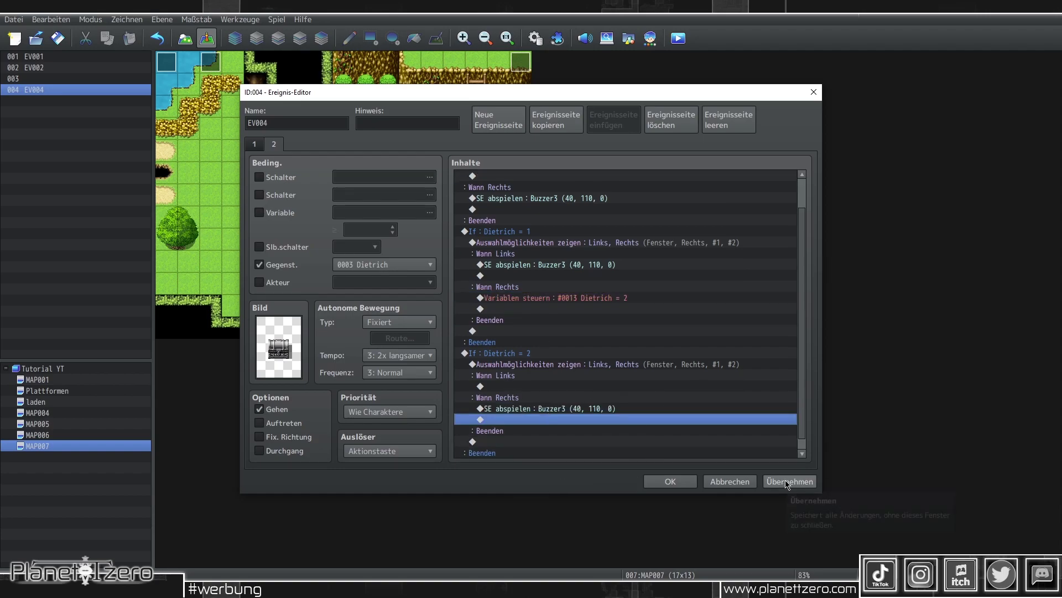
click(787, 482)
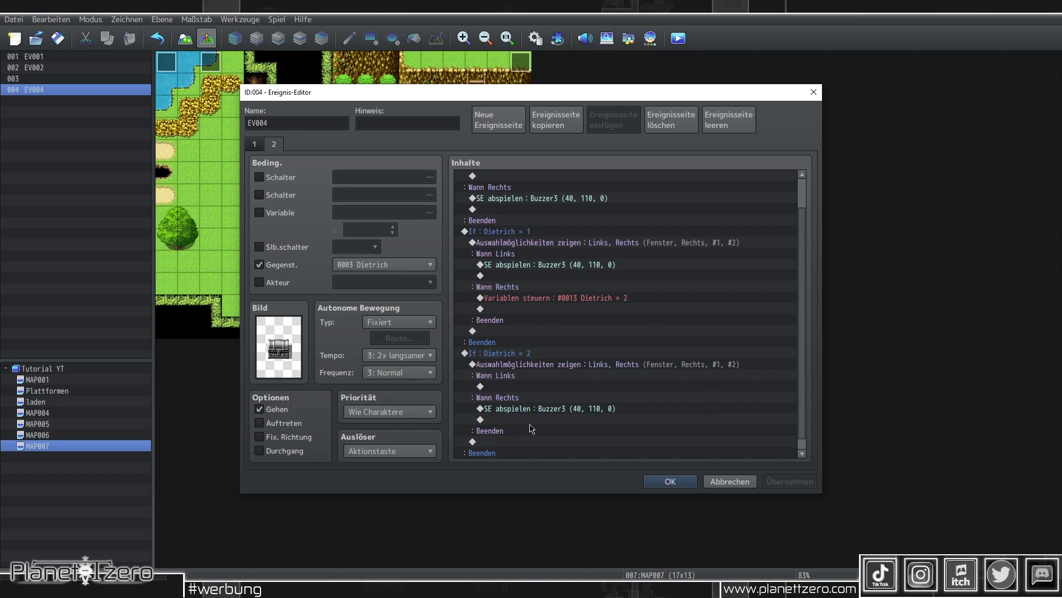
Step: Under Links in the Dietrich = 2 branch, set a This Event route: turn left, right, up
scroll(570, 374, down, 1)
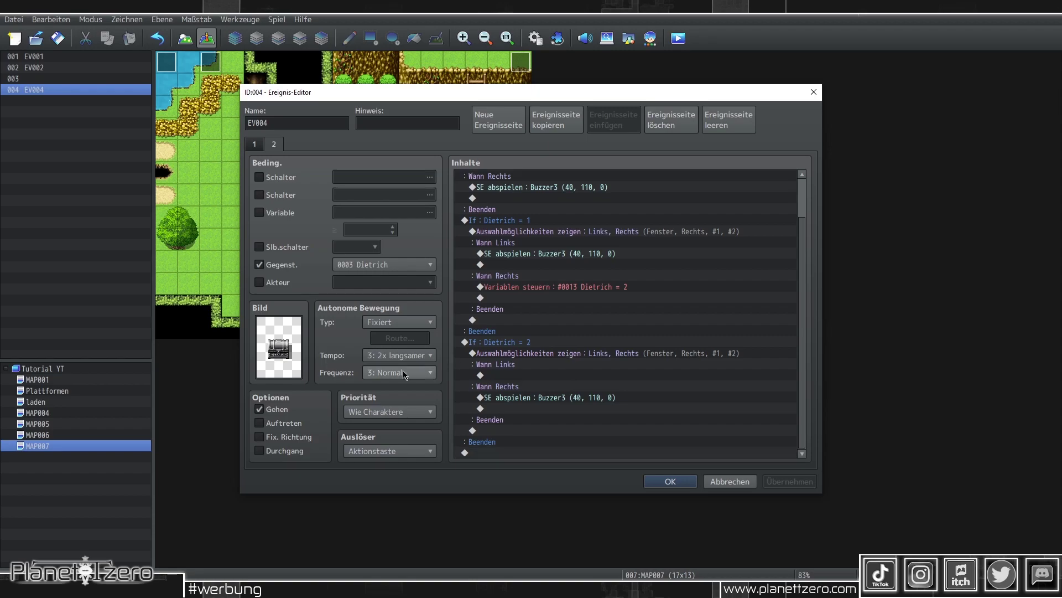
click(535, 378)
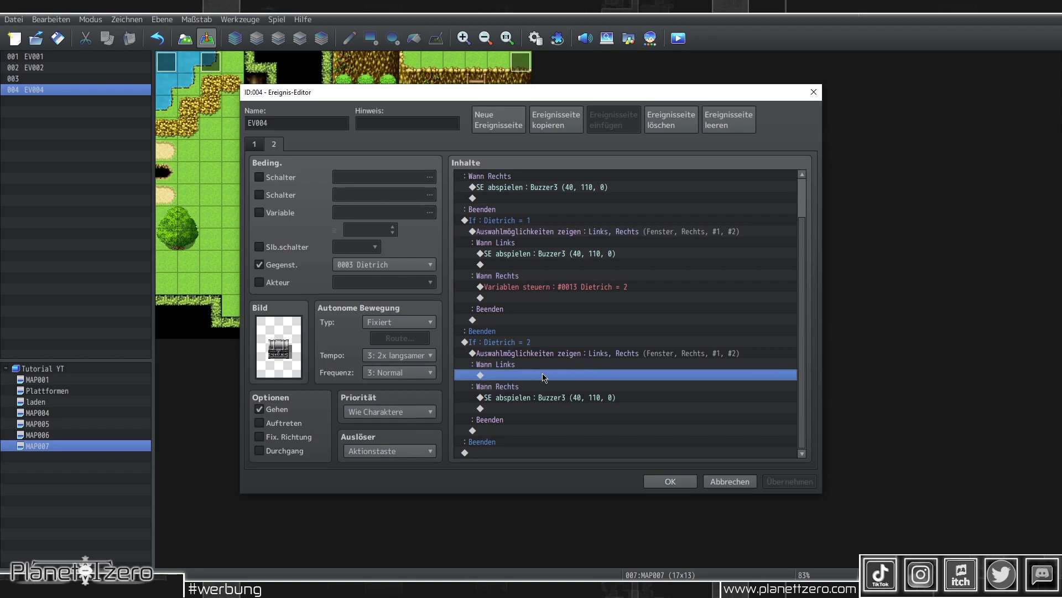
double_click(545, 378)
click(533, 238)
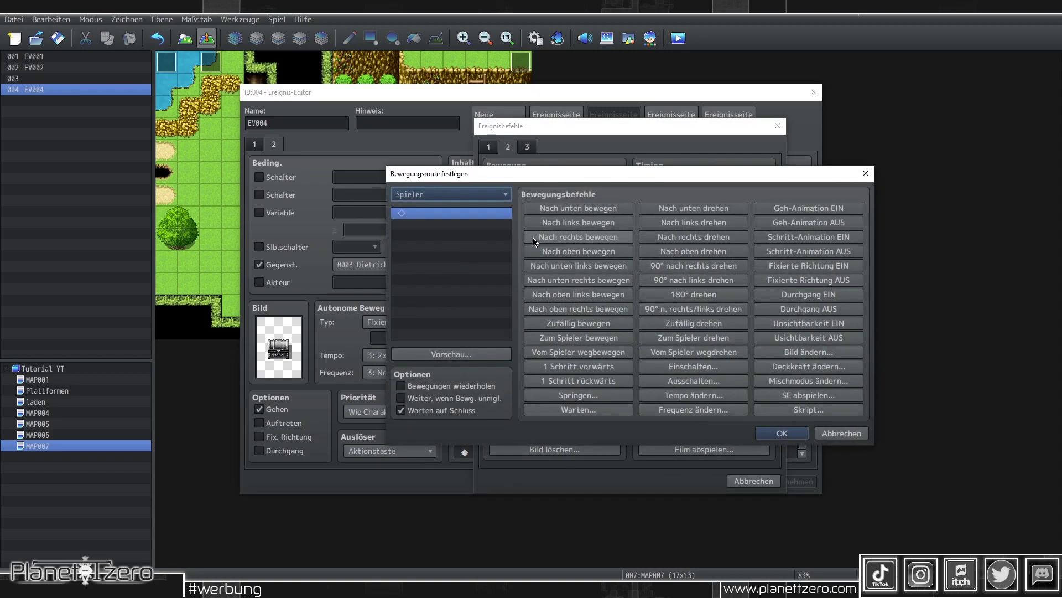
click(504, 195)
click(451, 218)
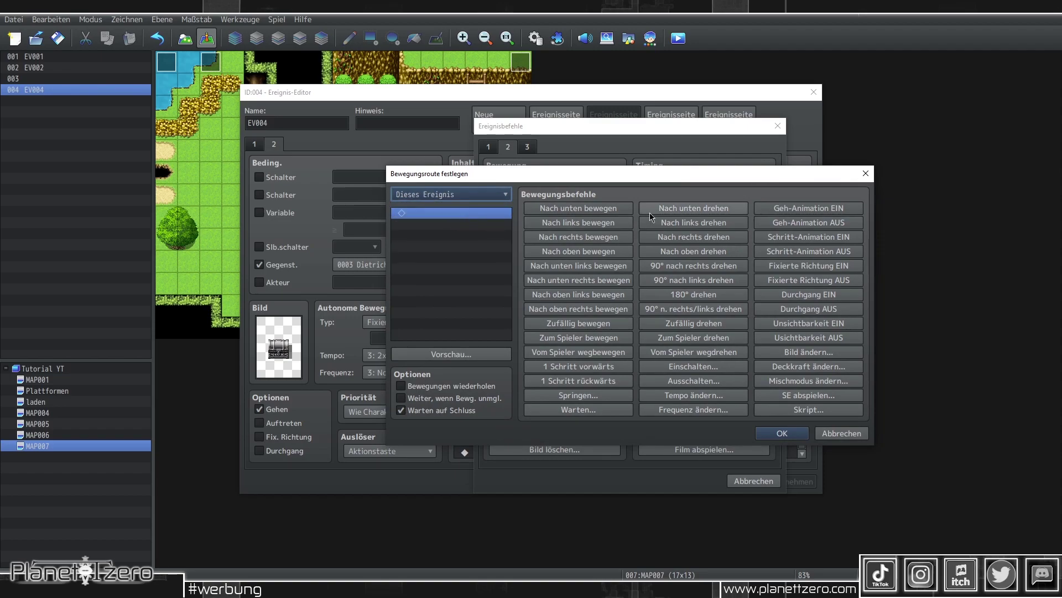
click(697, 223)
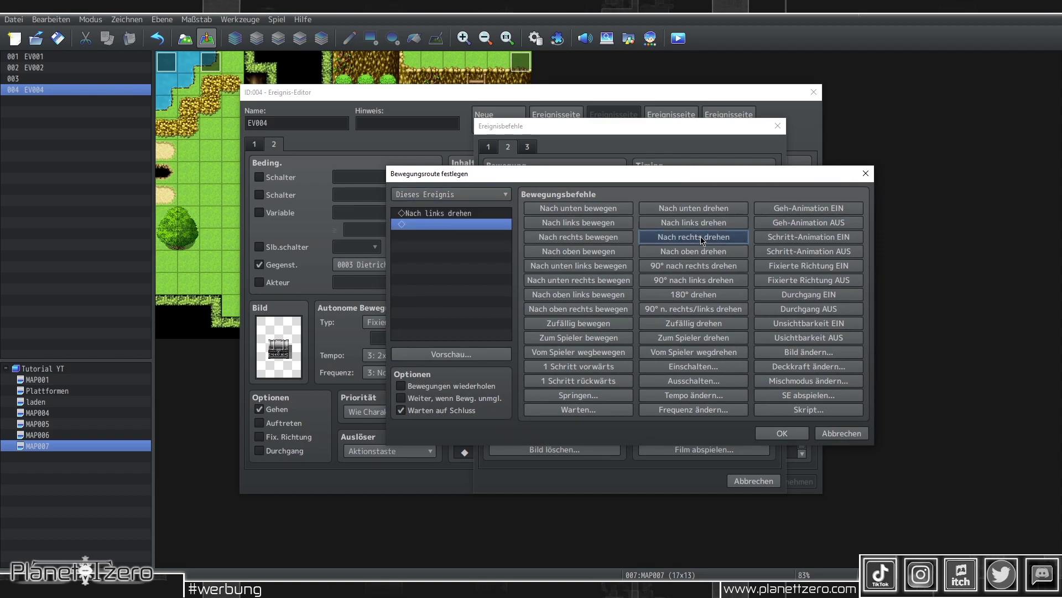
click(696, 237)
click(699, 250)
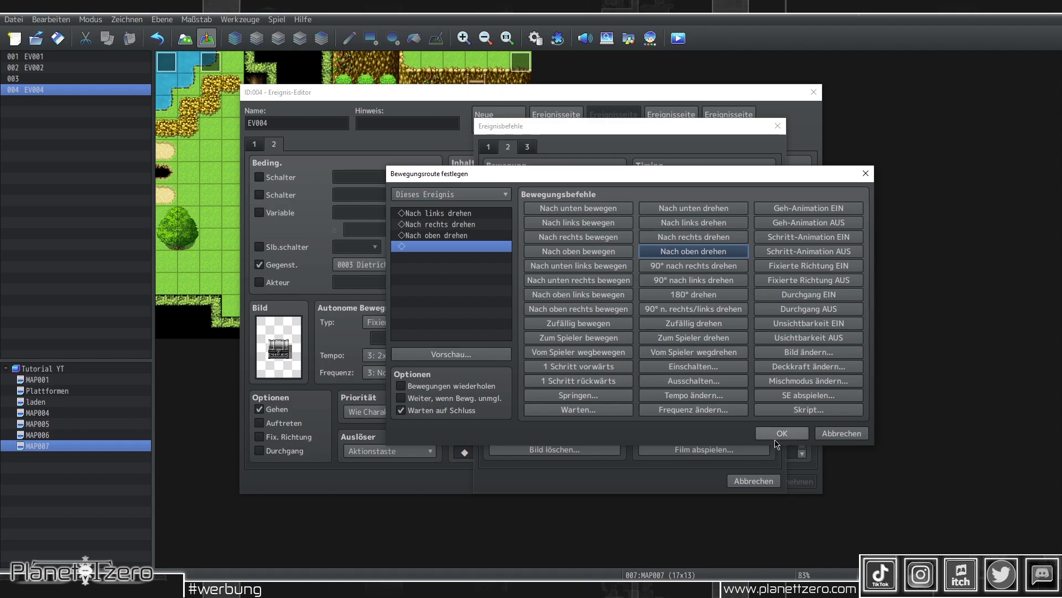
click(780, 433)
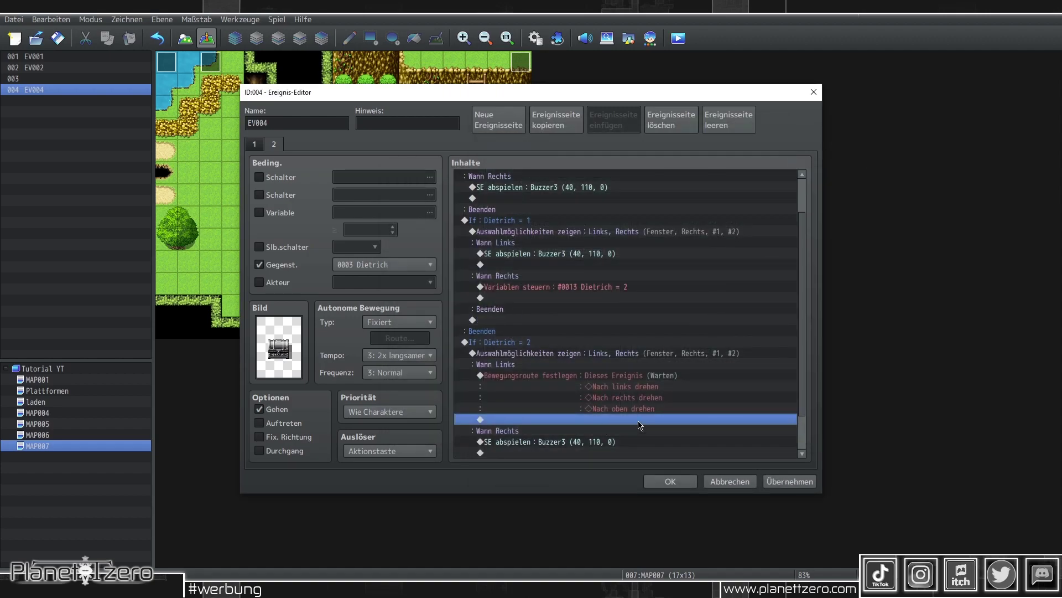
double_click(640, 425)
click(641, 423)
Step: Play the Item1 sound (90, 100, 0) and add one 0007 Trank to the party's items
click(577, 322)
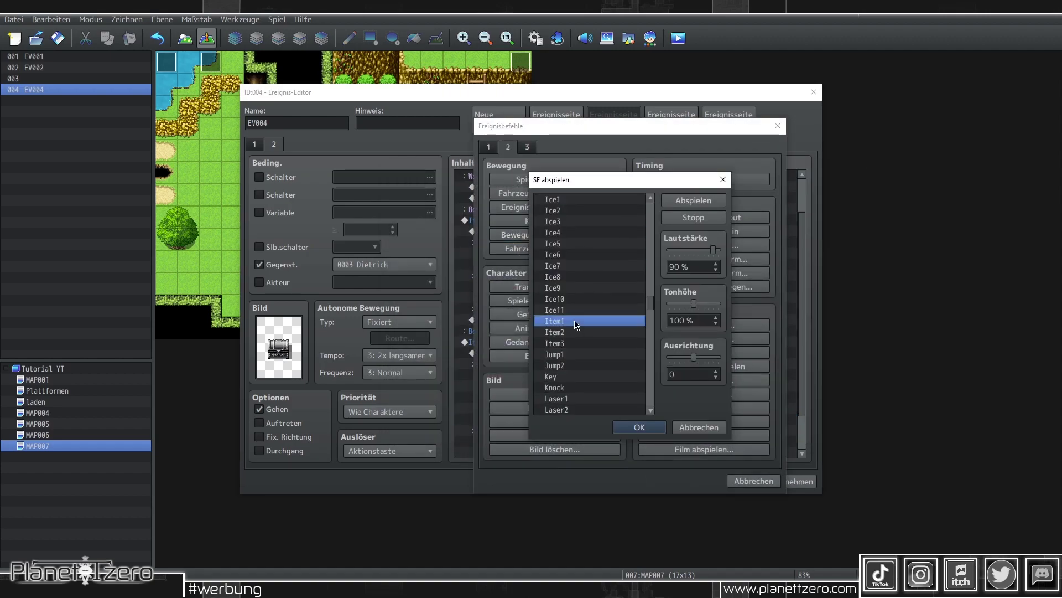
click(646, 429)
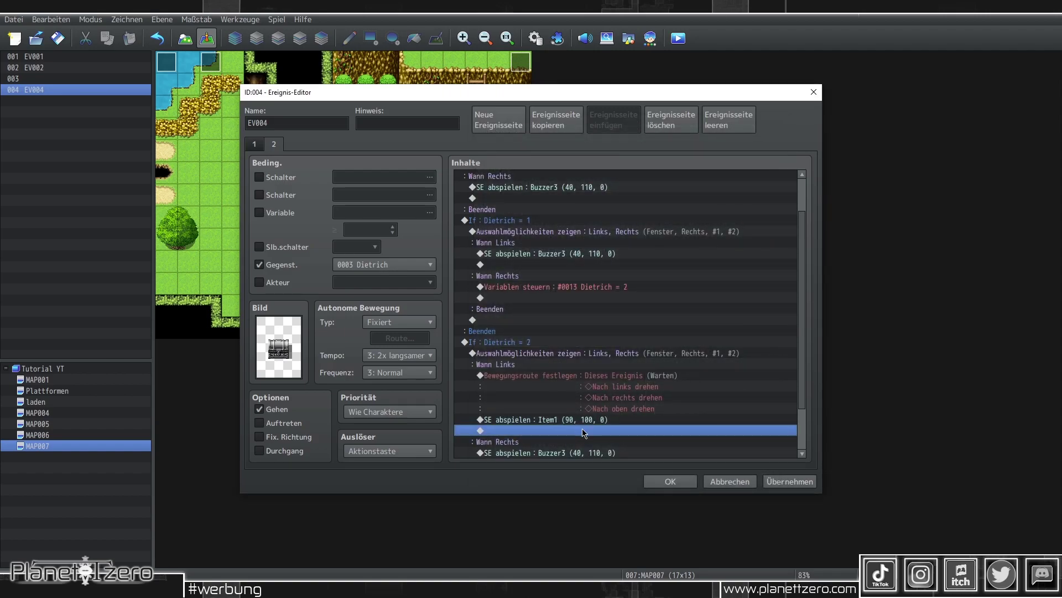
double_click(585, 432)
click(489, 146)
click(699, 193)
click(594, 264)
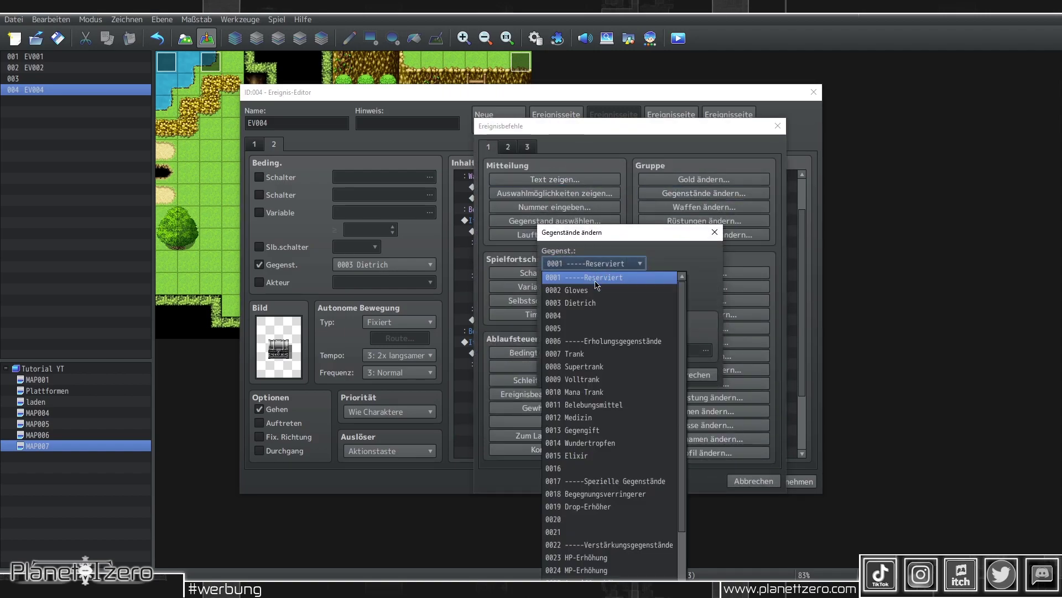
click(592, 354)
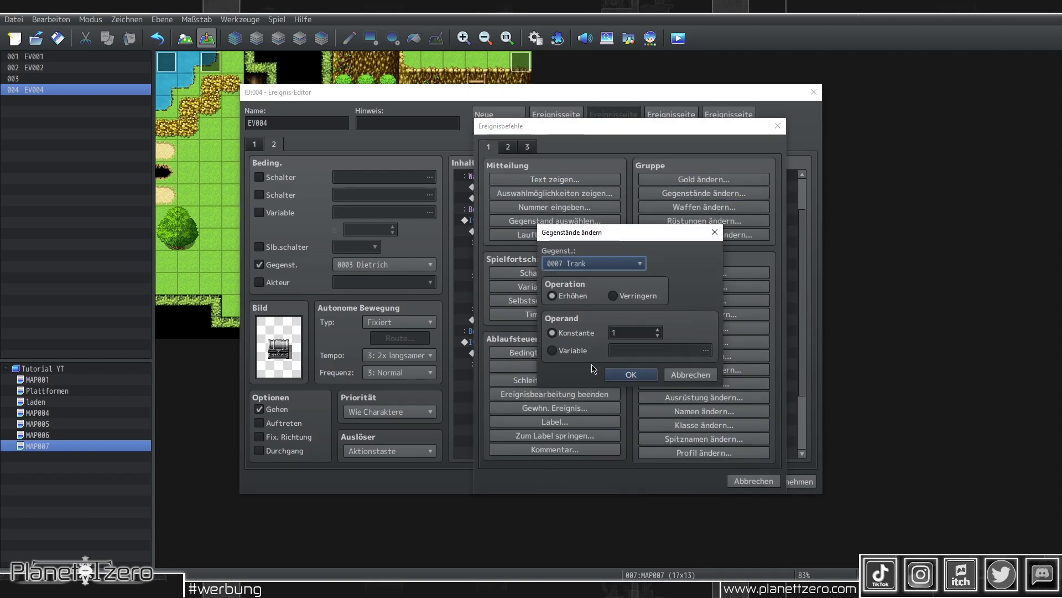
click(635, 375)
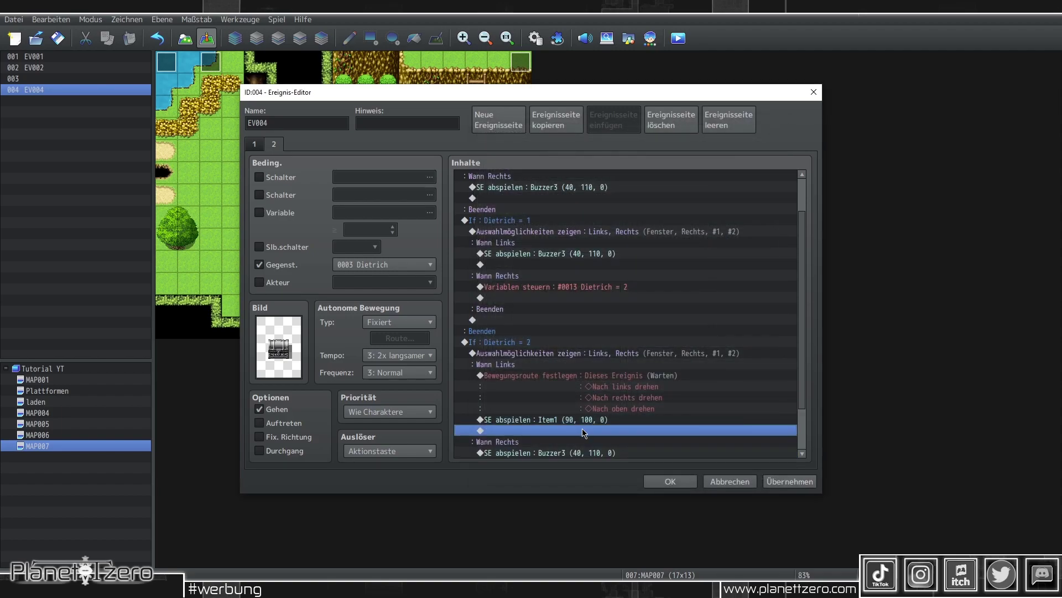
Step: Show the message 'Trank erhalten!' after the reward
double_click(585, 433)
click(490, 147)
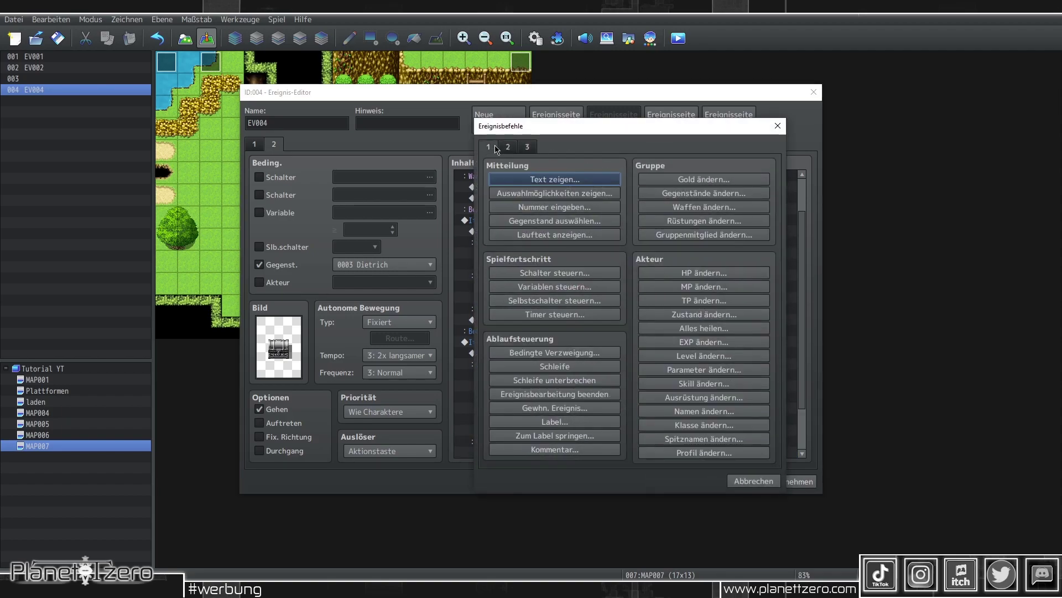
click(542, 177)
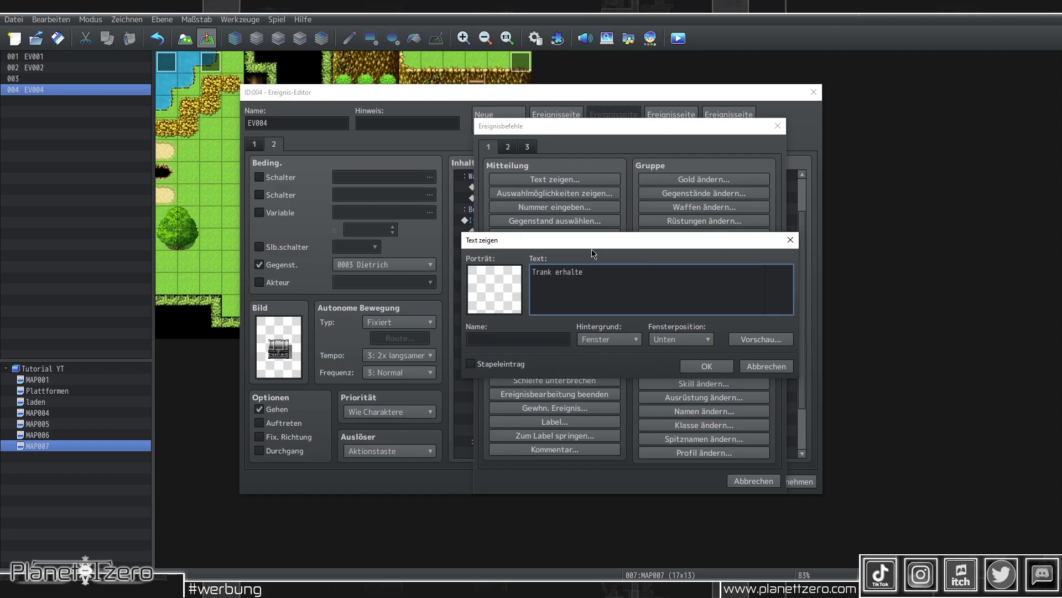
click(697, 366)
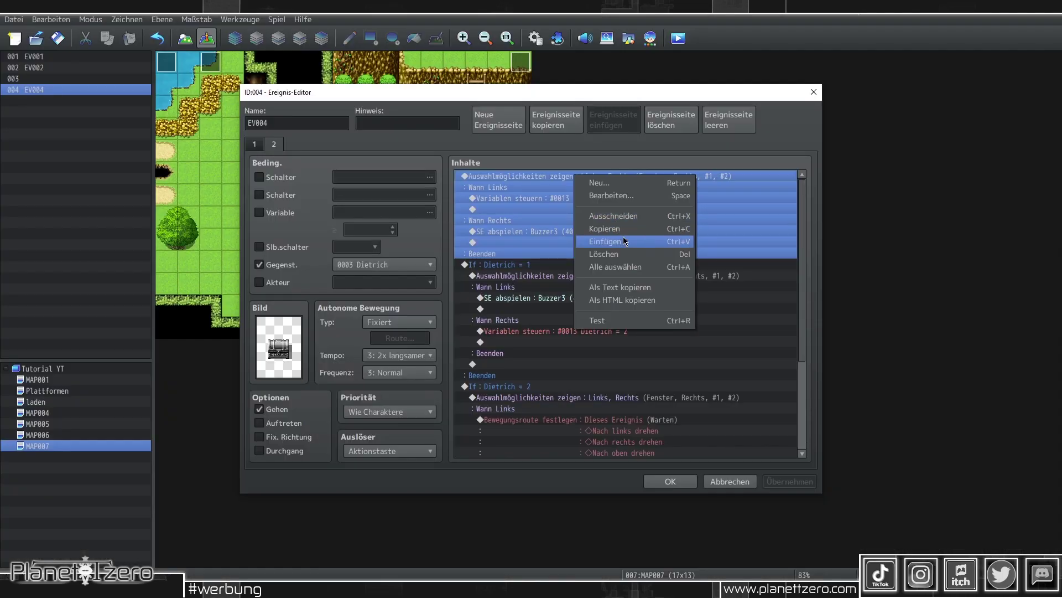
Step: Paste a Bild zeigen command at the top showing picture #10, Dietrich0, at 75% scale
click(608, 240)
click(630, 177)
right_click(629, 177)
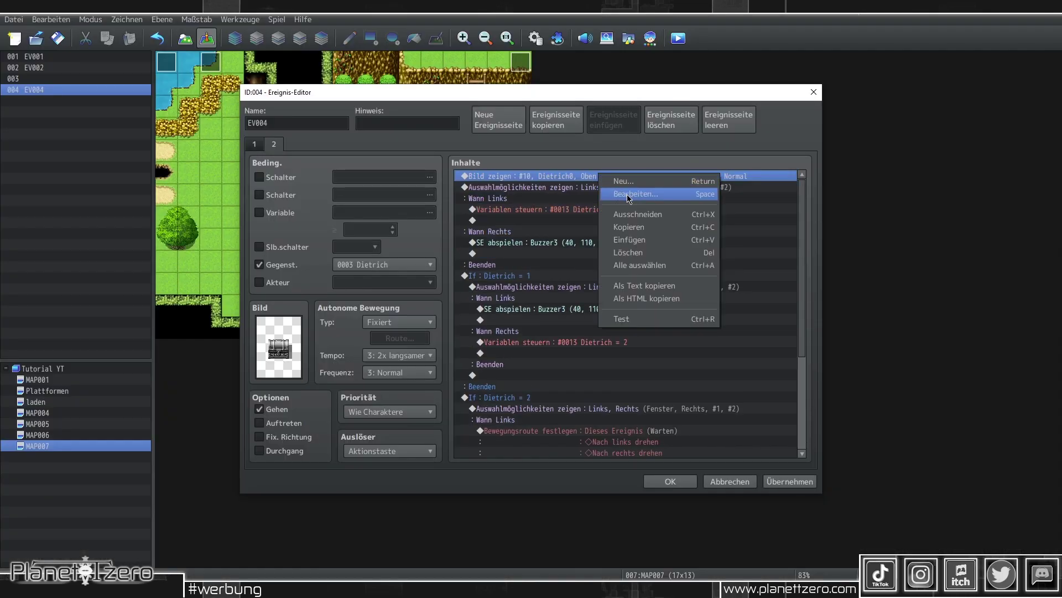
click(614, 193)
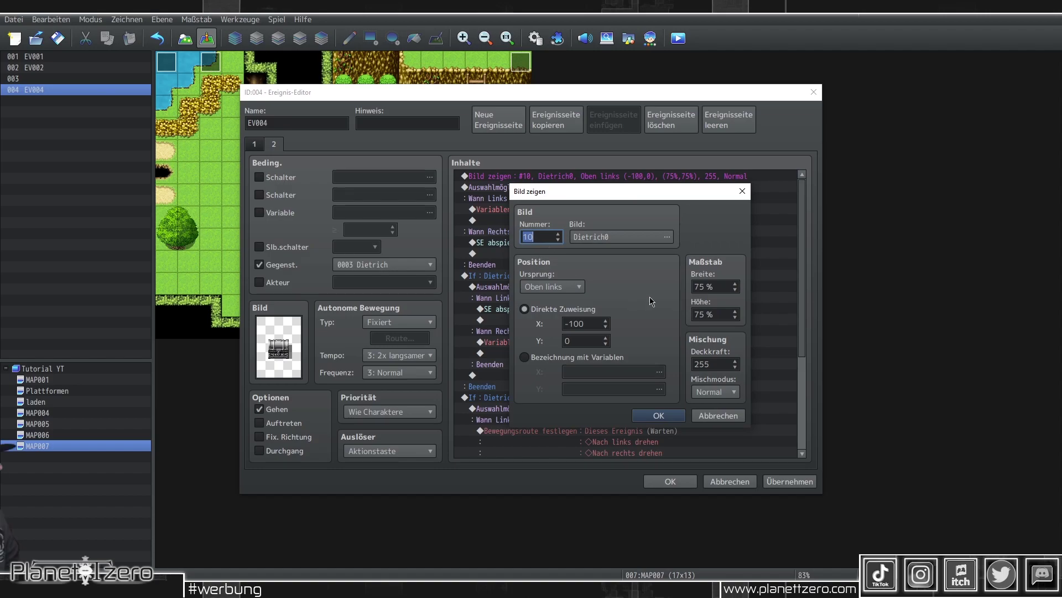
click(638, 244)
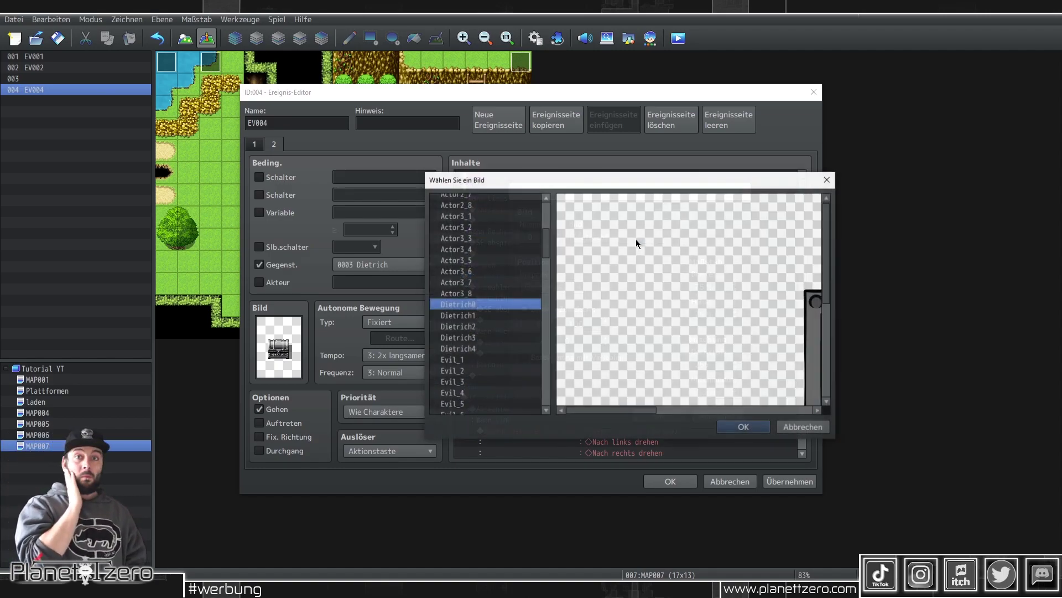
drag(820, 269, 830, 308)
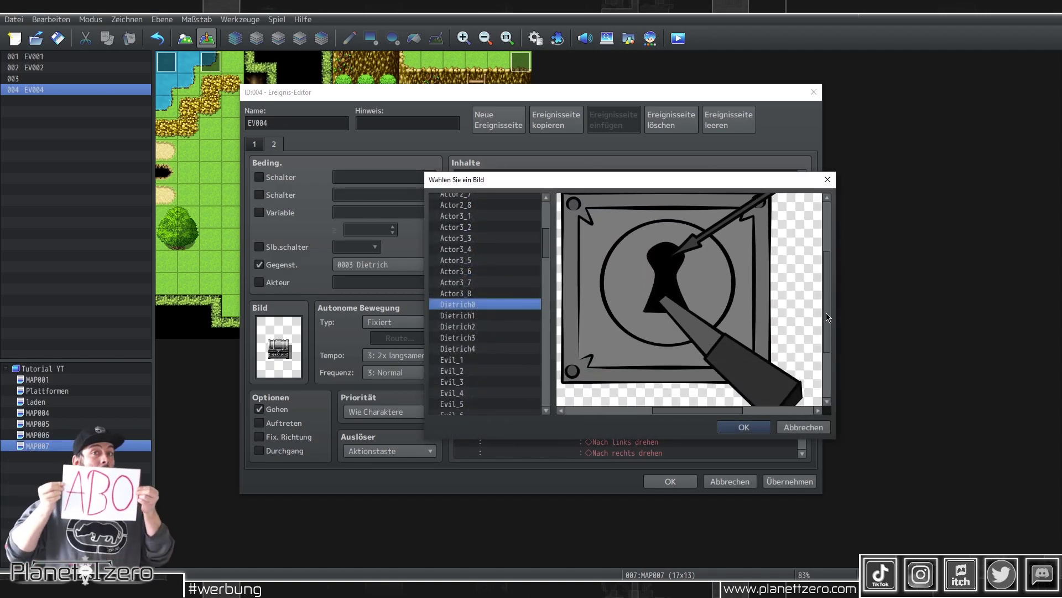
click(743, 427)
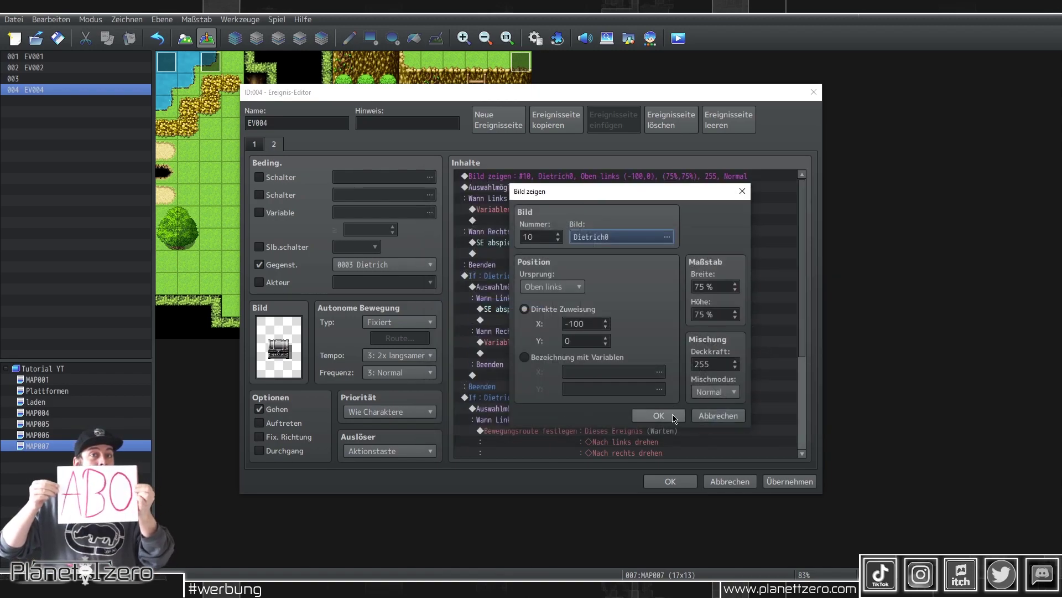
click(674, 416)
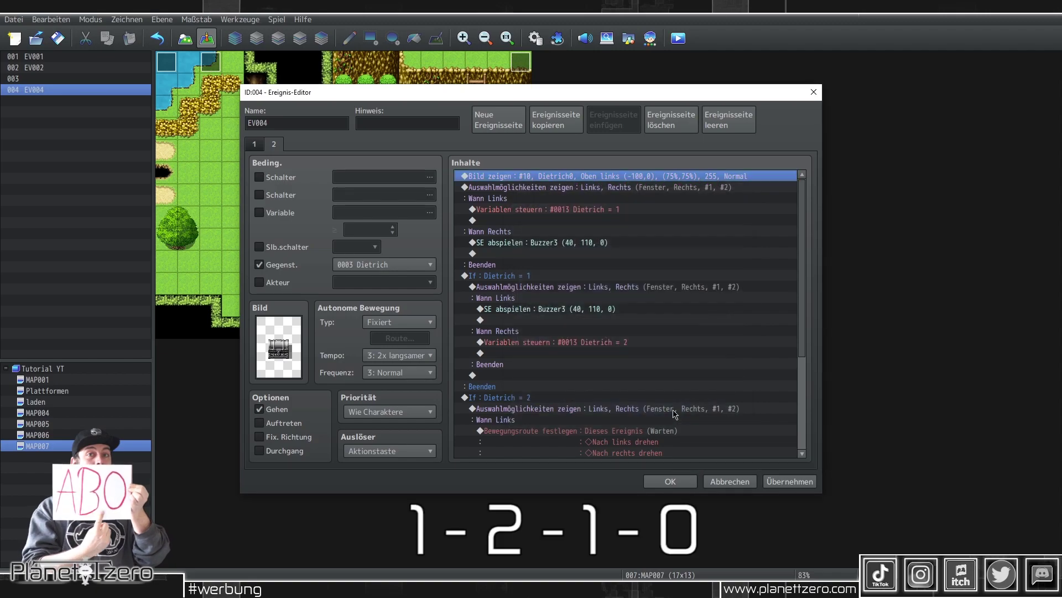
Step: Under Wann Links, add a Dietrich1 picture followed by a 5-frame wait
click(577, 220)
key(ctrl+v)
double_click(577, 221)
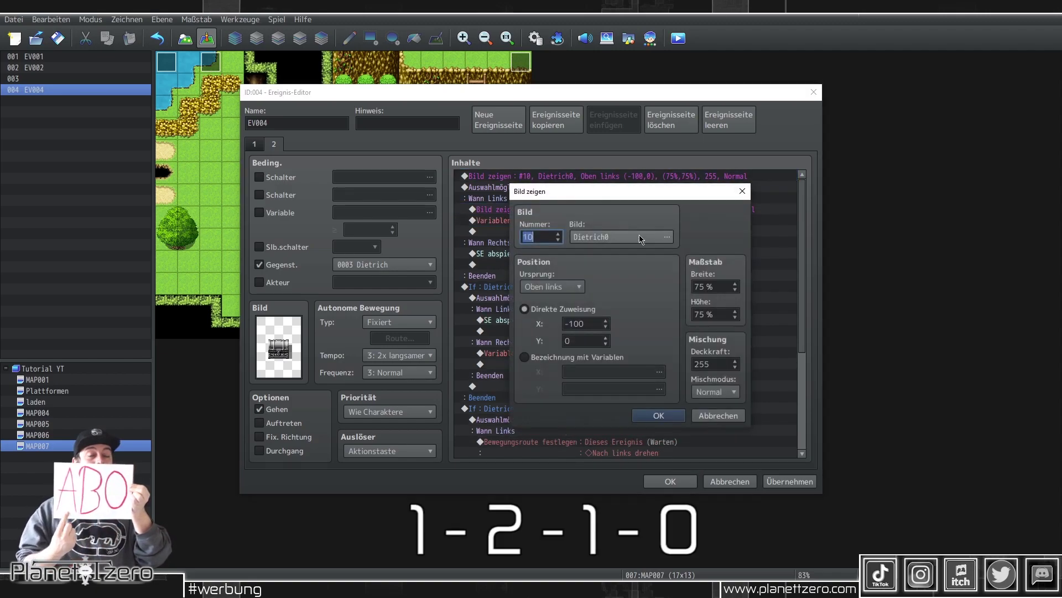
click(597, 232)
click(483, 315)
double_click(458, 316)
click(674, 416)
double_click(595, 224)
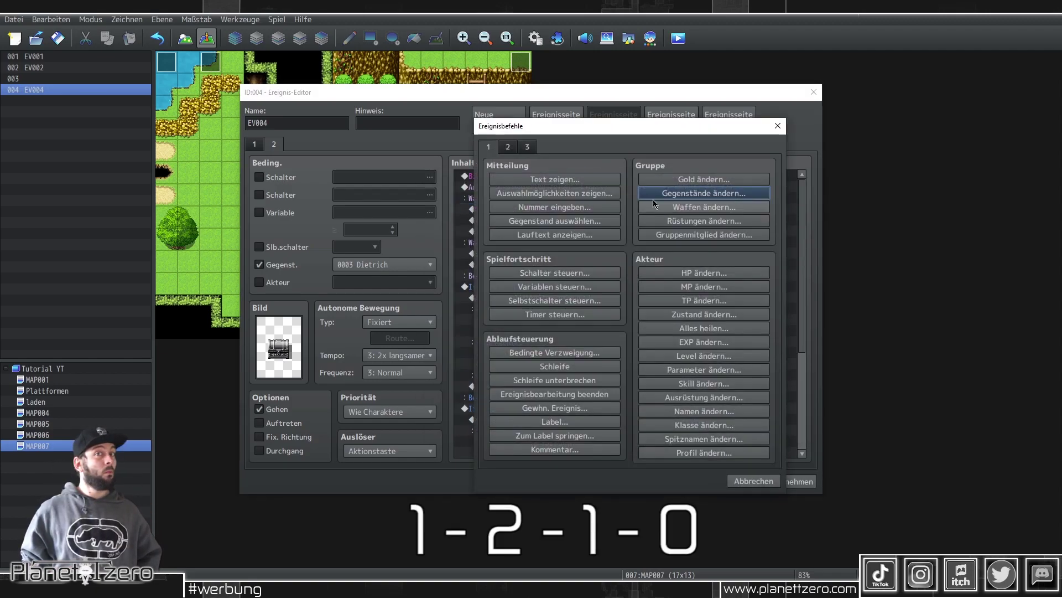
click(508, 147)
click(704, 179)
text(5)
click(601, 332)
Step: Paste picture/wait pairs to complete the Links frames Dietrich2, Dietrich1 and Dietrich0
click(577, 221)
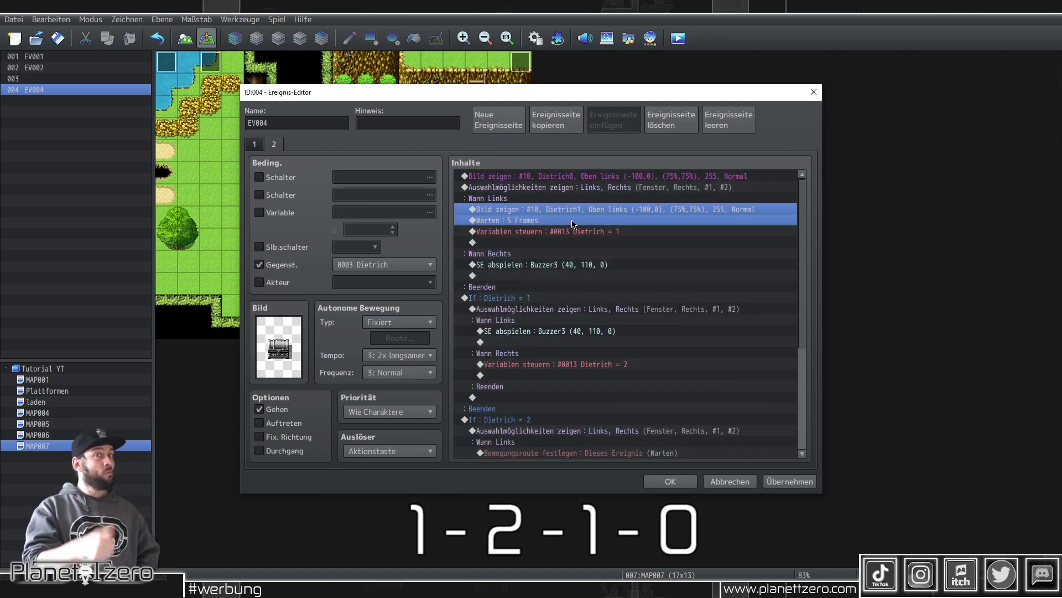
key(ctrl+v)
double_click(577, 232)
click(489, 316)
double_click(457, 315)
click(658, 416)
click(577, 241)
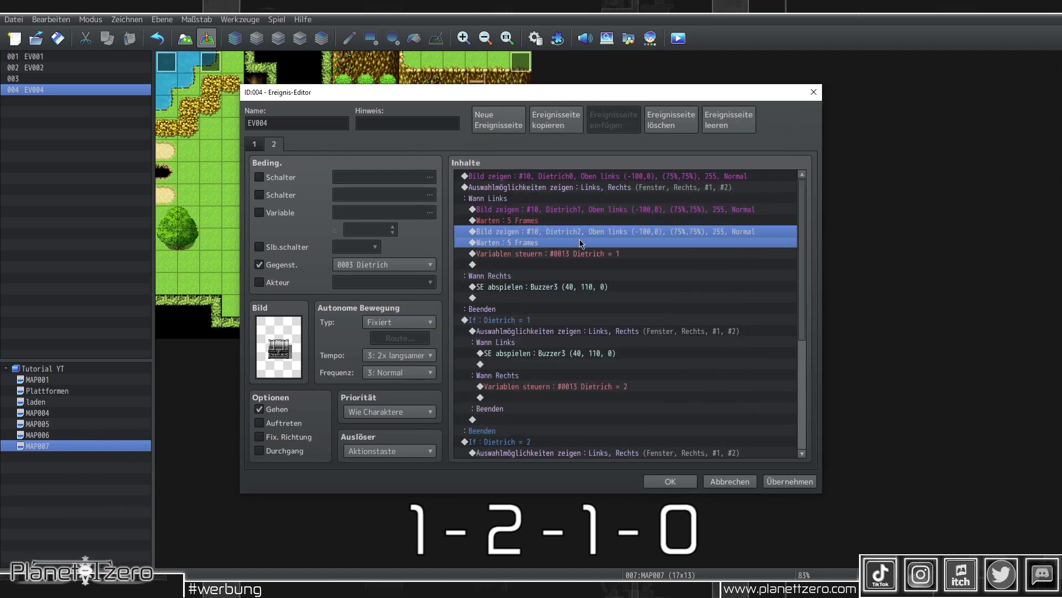
key(ctrl+v)
double_click(577, 242)
click(628, 238)
double_click(458, 315)
click(658, 415)
double_click(578, 253)
click(627, 238)
double_click(492, 294)
click(659, 415)
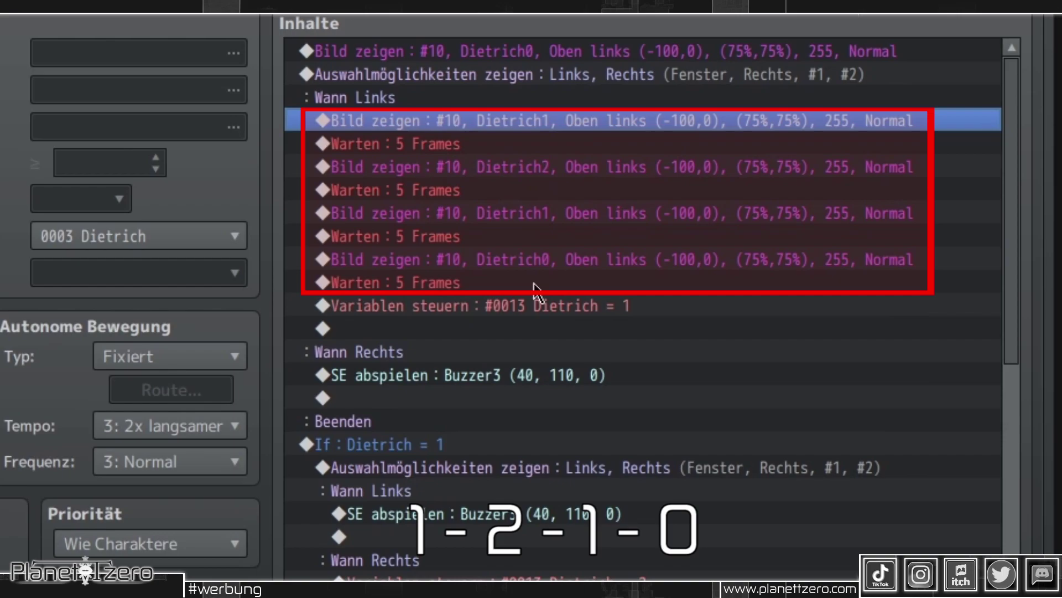
Step: Under Wann Rechts, paste picture/wait pairs set to Dietrich3 and Dietrich4
click(577, 321)
key(ctrl+v)
double_click(577, 321)
click(628, 238)
double_click(458, 327)
click(659, 415)
key(ctrl+v)
key(ctrl+v)
double_click(577, 343)
click(628, 238)
double_click(476, 304)
click(659, 415)
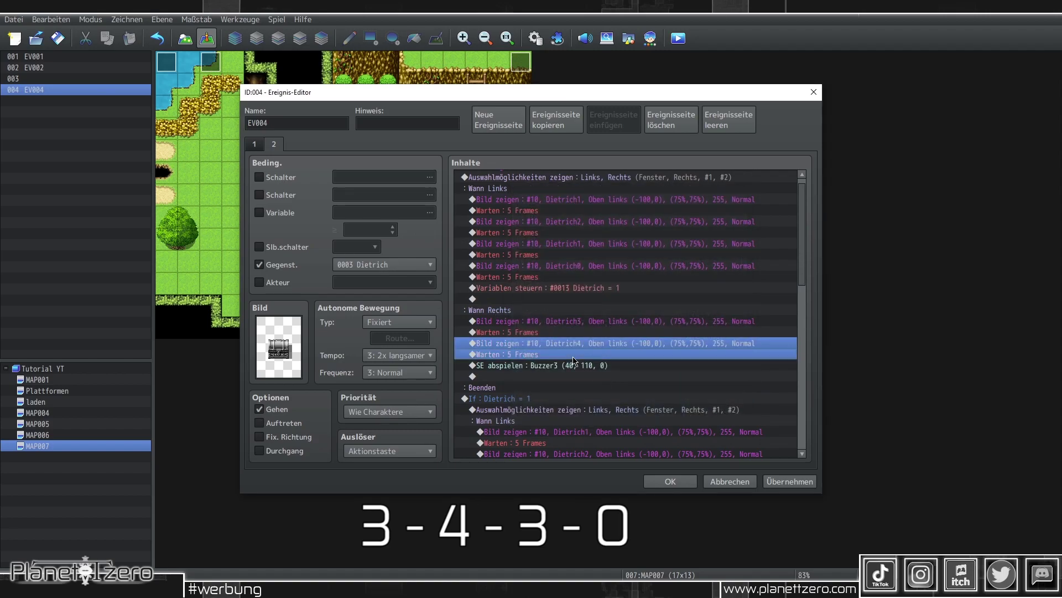
Step: Finish the Rechts animation with Dietrich3 and Dietrich0 frames above the sound effect
double_click(580, 366)
click(628, 238)
double_click(581, 301)
click(659, 415)
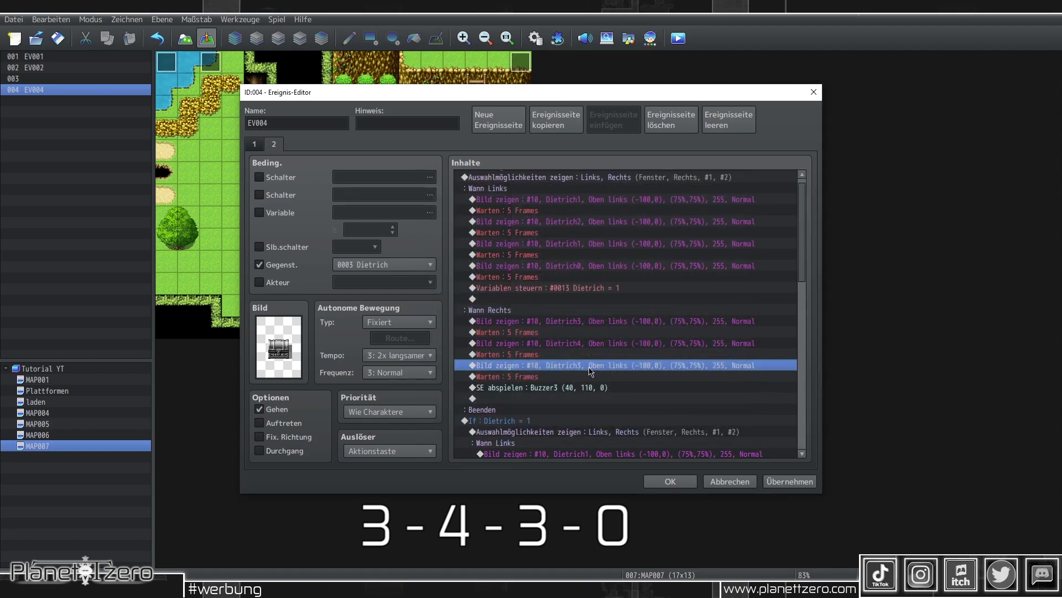
click(570, 388)
key(ctrl+v)
double_click(571, 387)
click(627, 238)
double_click(380, 304)
click(659, 415)
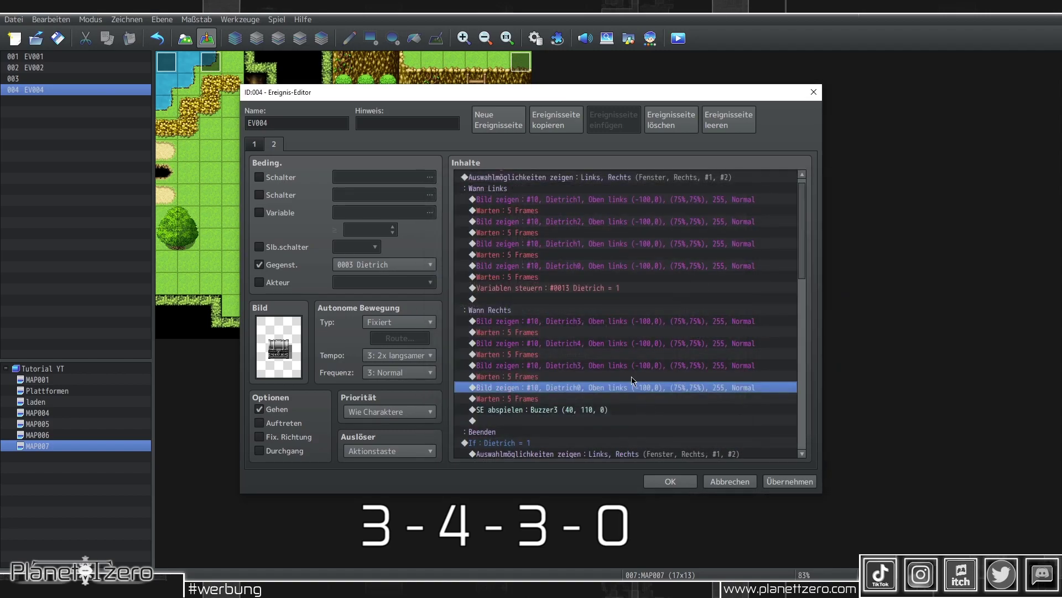
click(607, 322)
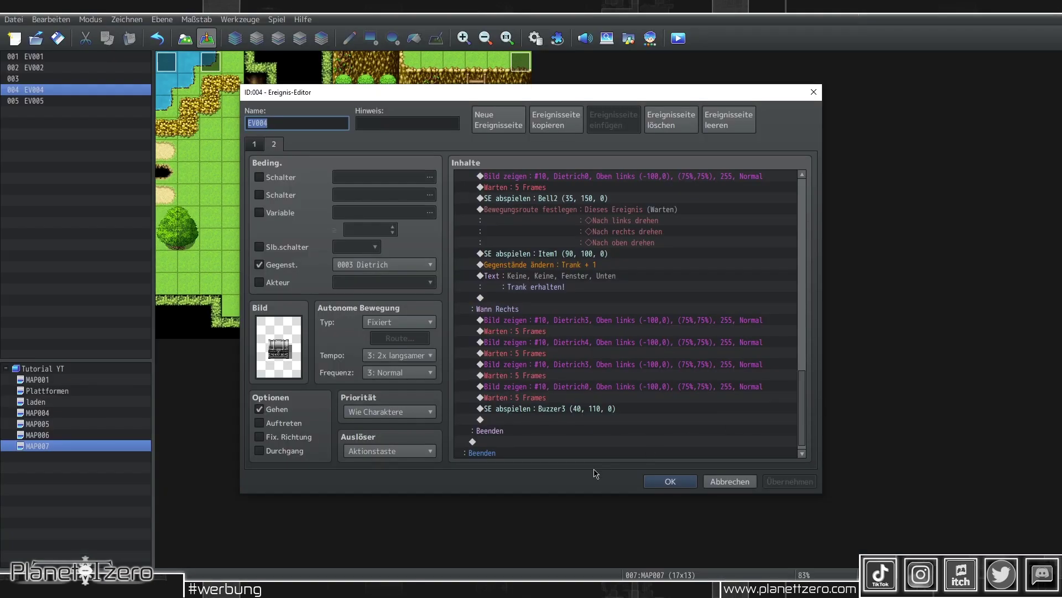
scroll(585, 443, down, 1)
Step: At the end of the list, erase picture #10 and set variable Dietrich to 1
click(507, 453)
double_click(507, 454)
click(505, 147)
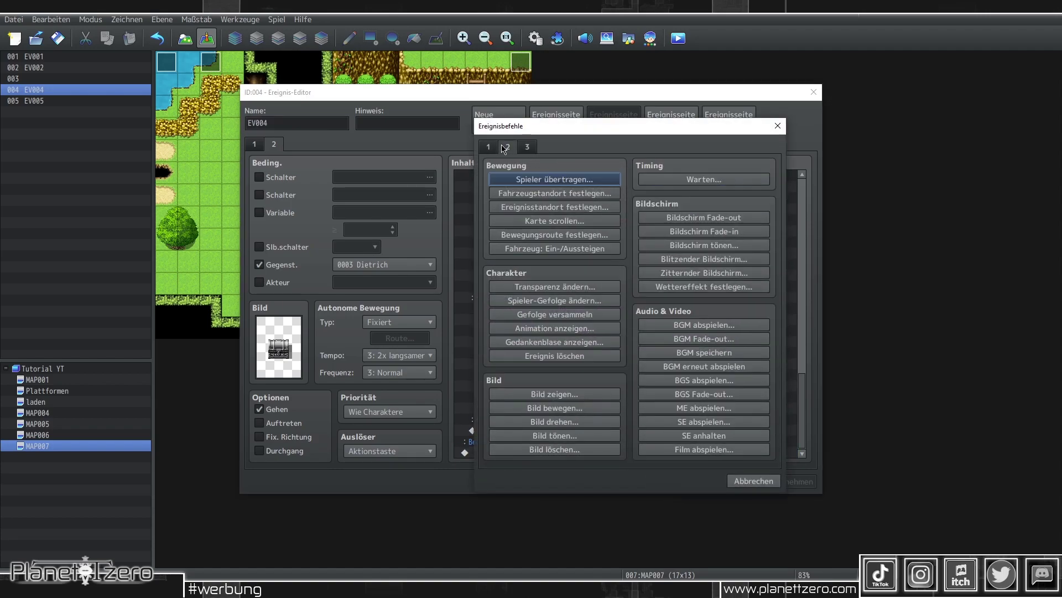
click(592, 450)
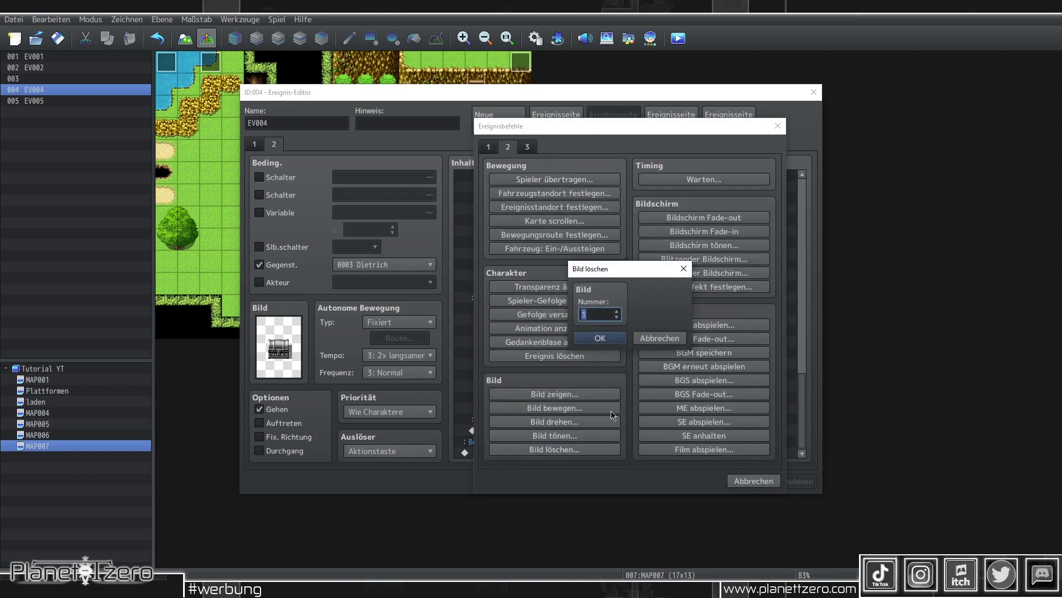
click(616, 344)
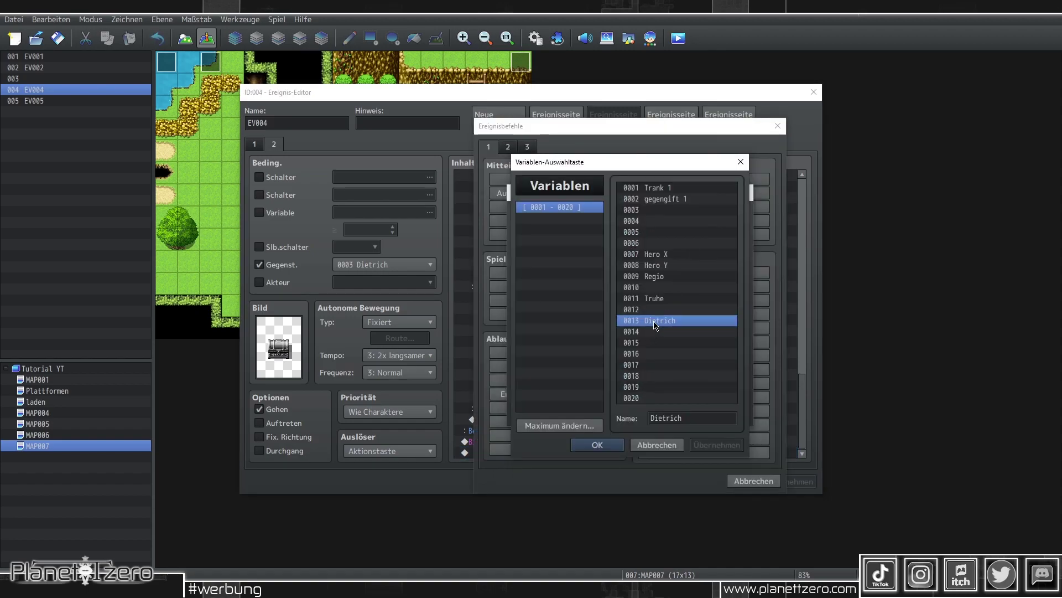
double_click(656, 325)
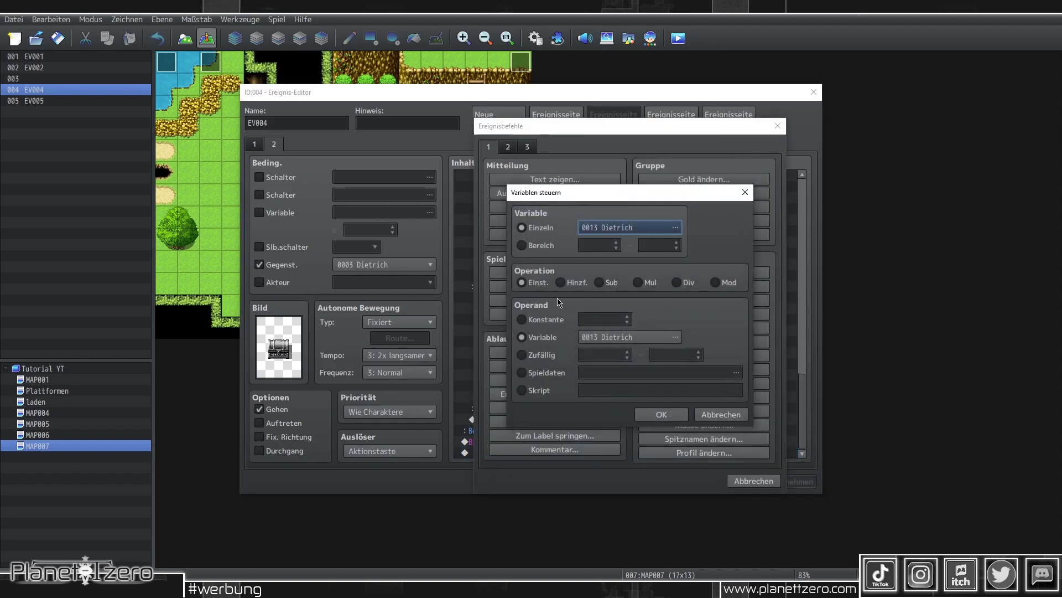
click(522, 319)
click(661, 414)
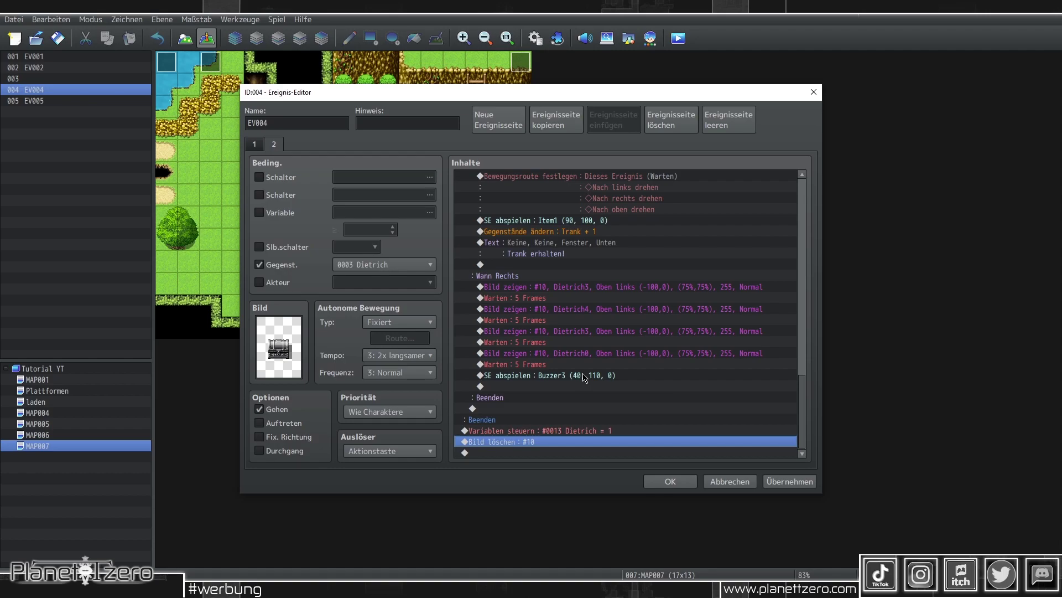
Step: After the 'Trank erhalten!' message, turn self switch A on
scroll(585, 378, up, 2)
double_click(537, 308)
click(539, 302)
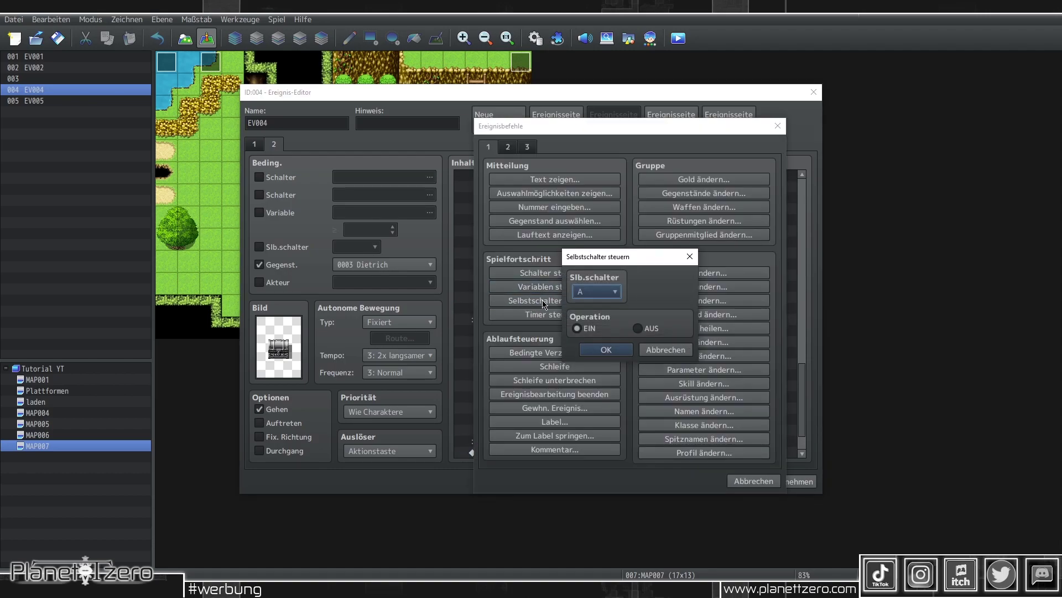
click(601, 349)
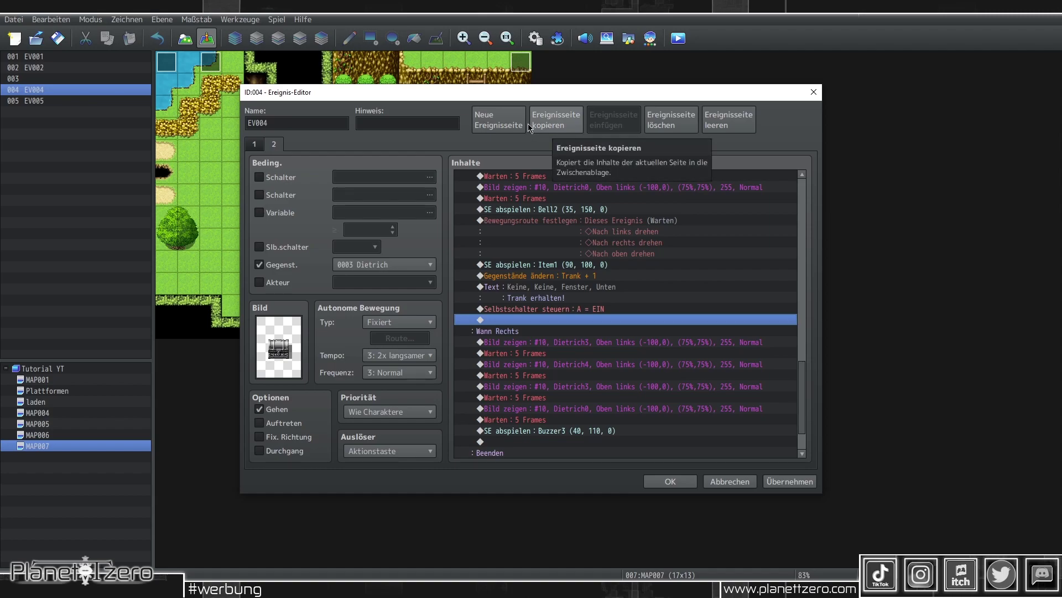
Step: Add a new event page requiring self switch A with the grey !Chest sprite
click(490, 126)
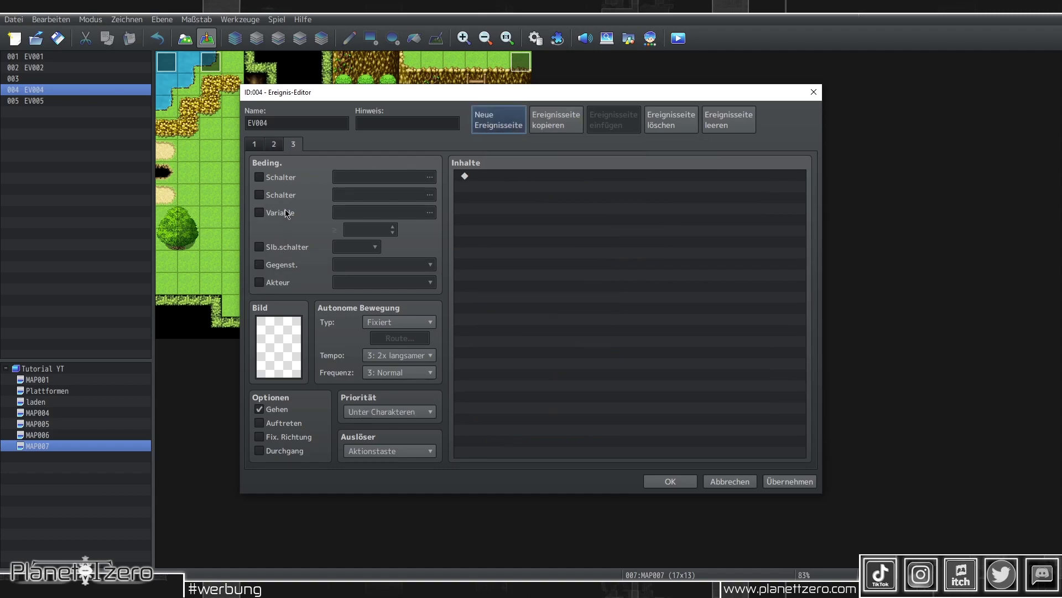
click(289, 249)
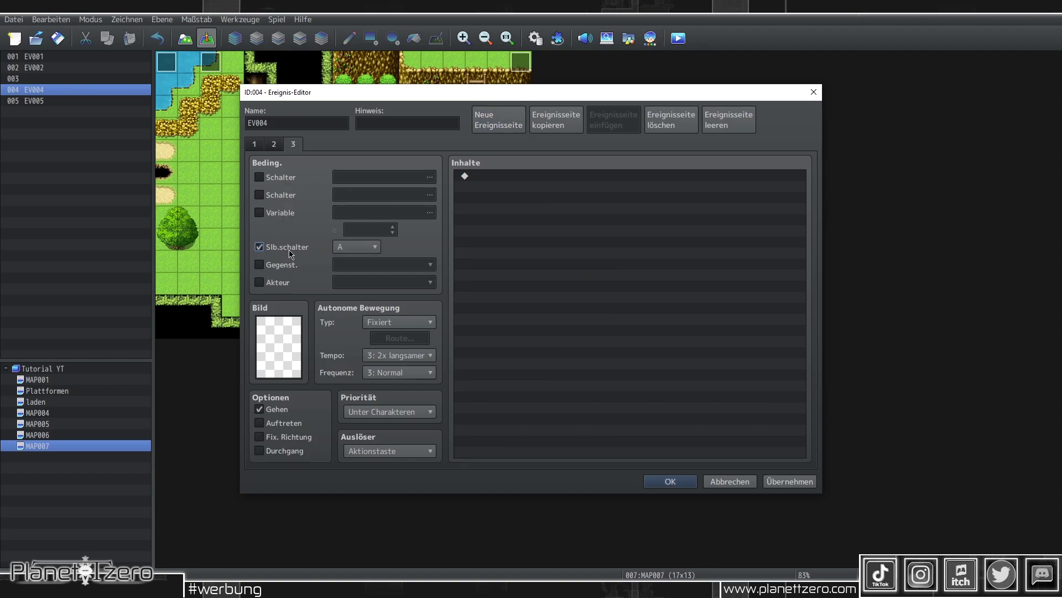
double_click(278, 332)
drag(449, 224, 434, 296)
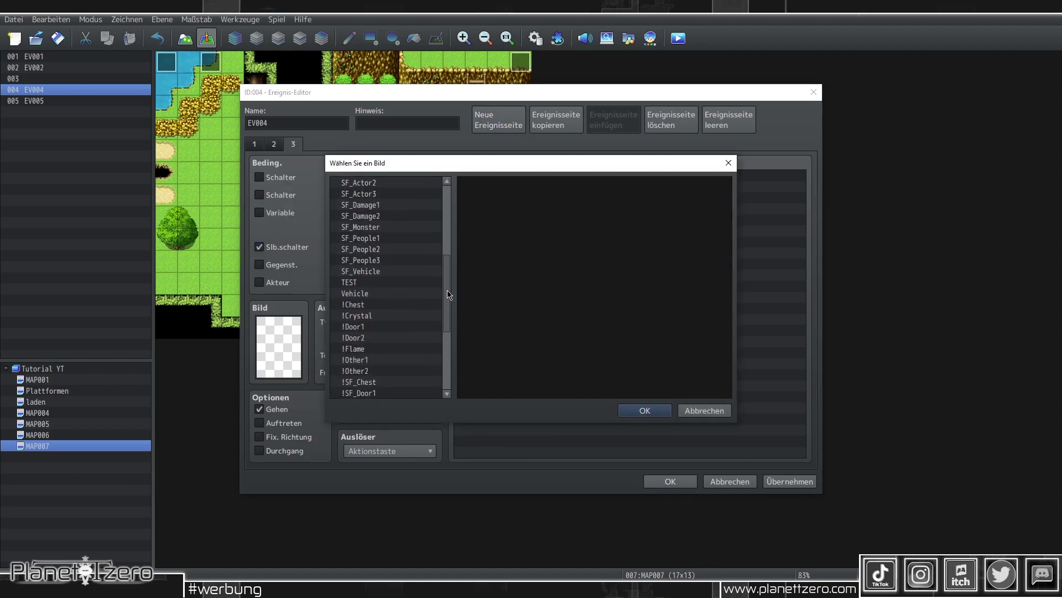
click(398, 286)
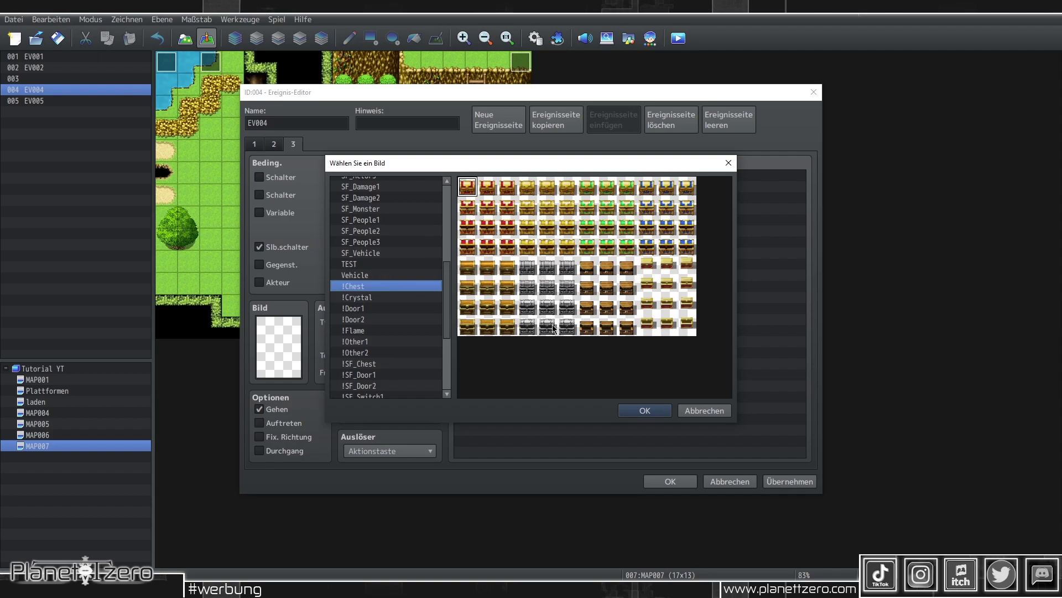
double_click(554, 327)
key(Return)
Step: Place a new character event EV005 with an item change command, then start a playtest
double_click(367, 134)
double_click(267, 343)
double_click(493, 187)
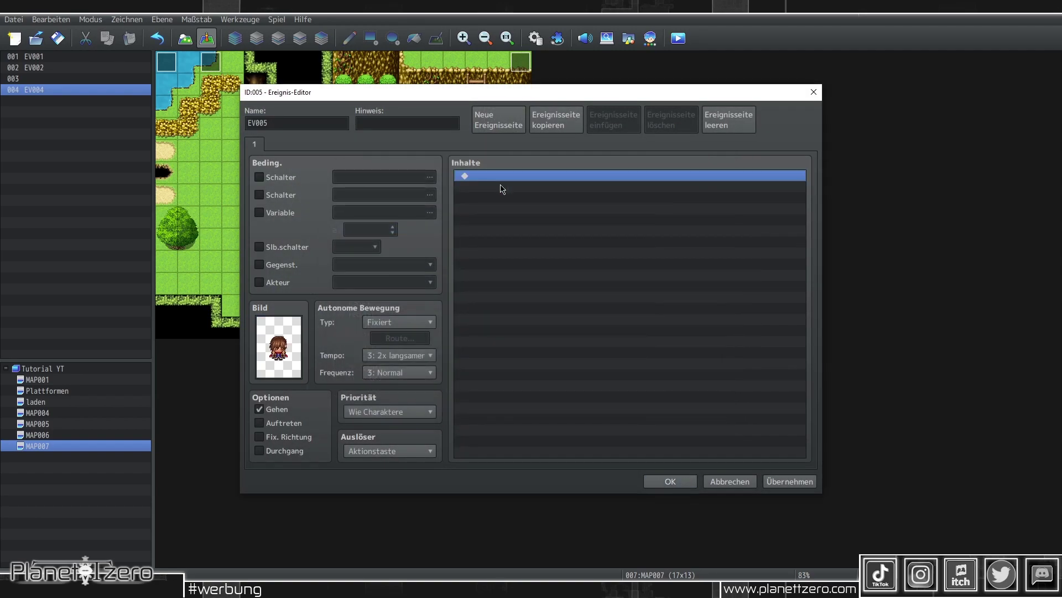
double_click(498, 177)
click(488, 146)
click(680, 191)
click(609, 268)
click(608, 288)
click(631, 374)
click(696, 480)
click(679, 38)
key(Return)
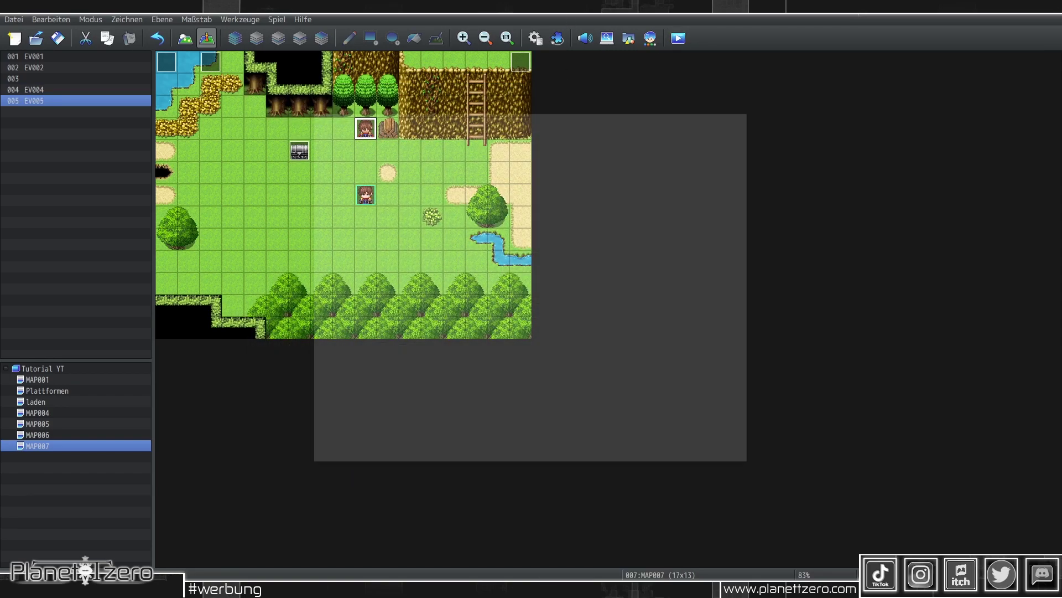
Step: Walk the hero to the chest, start lockpicking and choose Rechts
key(Return)
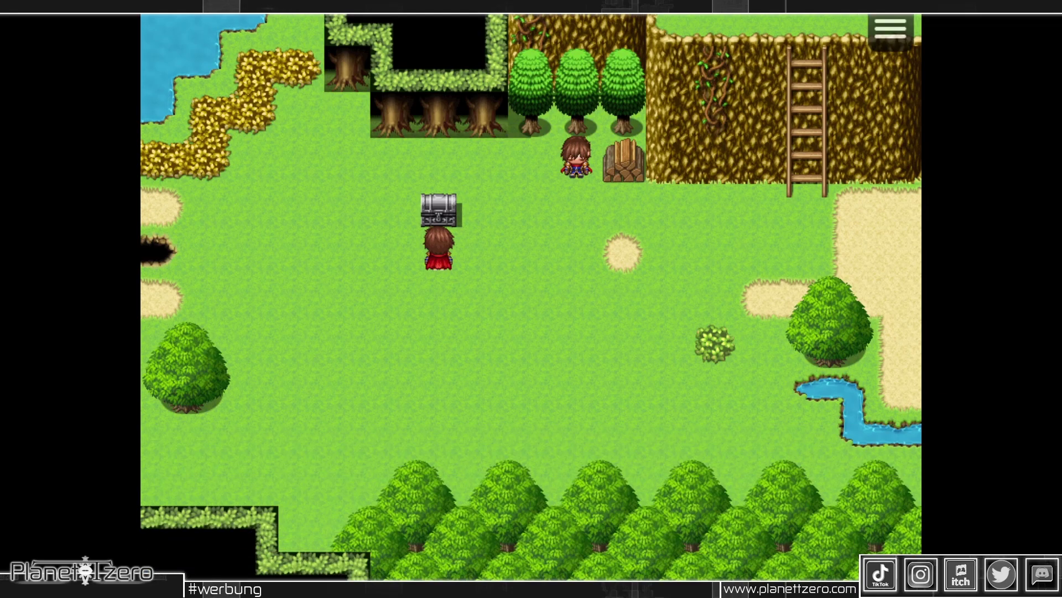
key(Right)
key(Right)
key(Right)
key(Up)
key(Left)
key(Left)
key(Left)
key(Down)
key(Left)
key(Up)
key(Return)
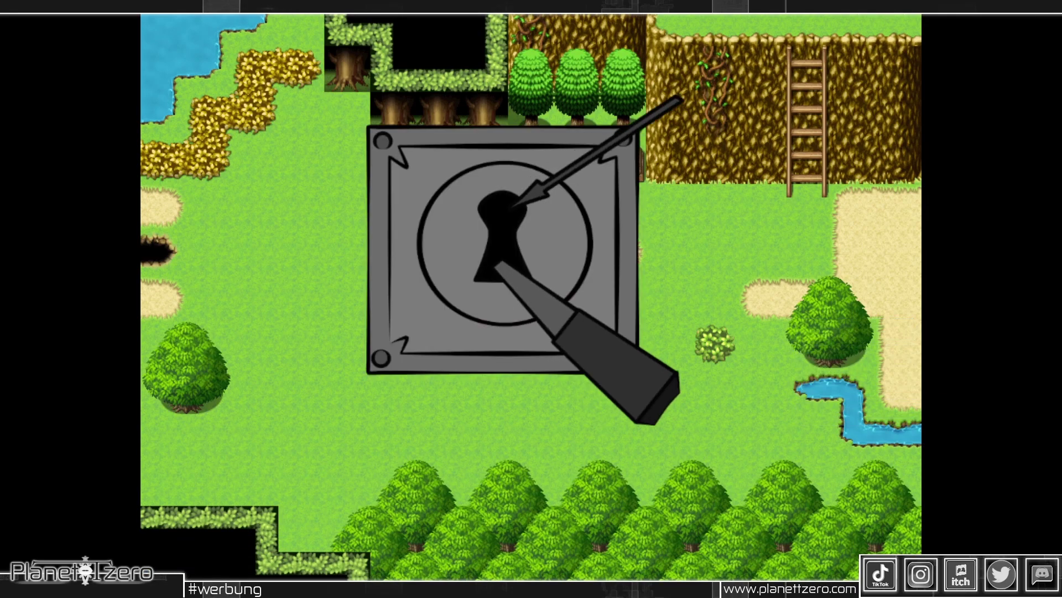
key(Down)
key(Return)
key(Return)
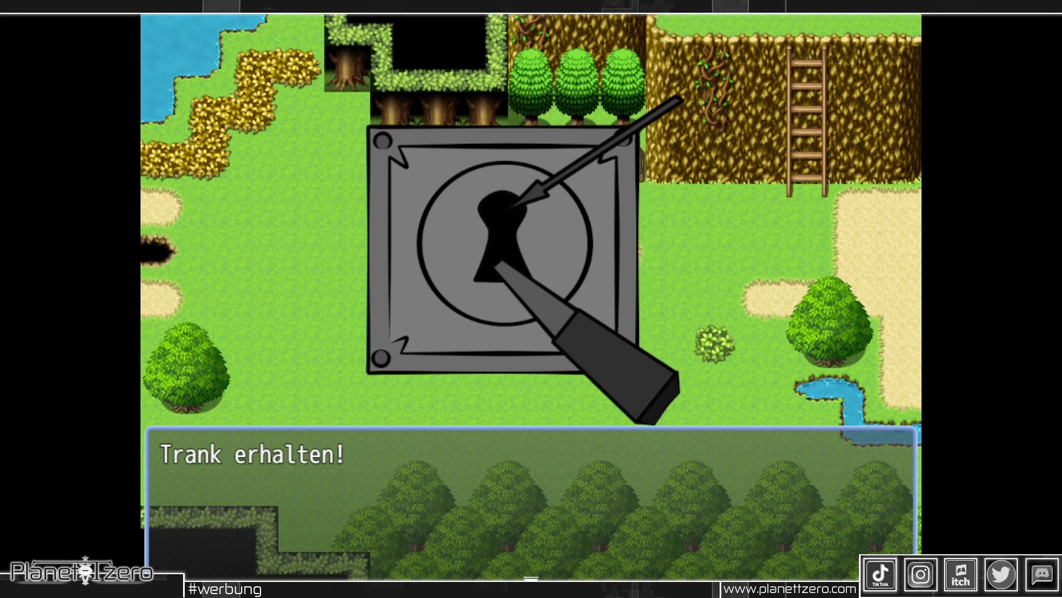
Step: Dismiss 'Trank erhalten!' and walk back beneath the opened chest
key(Return)
key(Right)
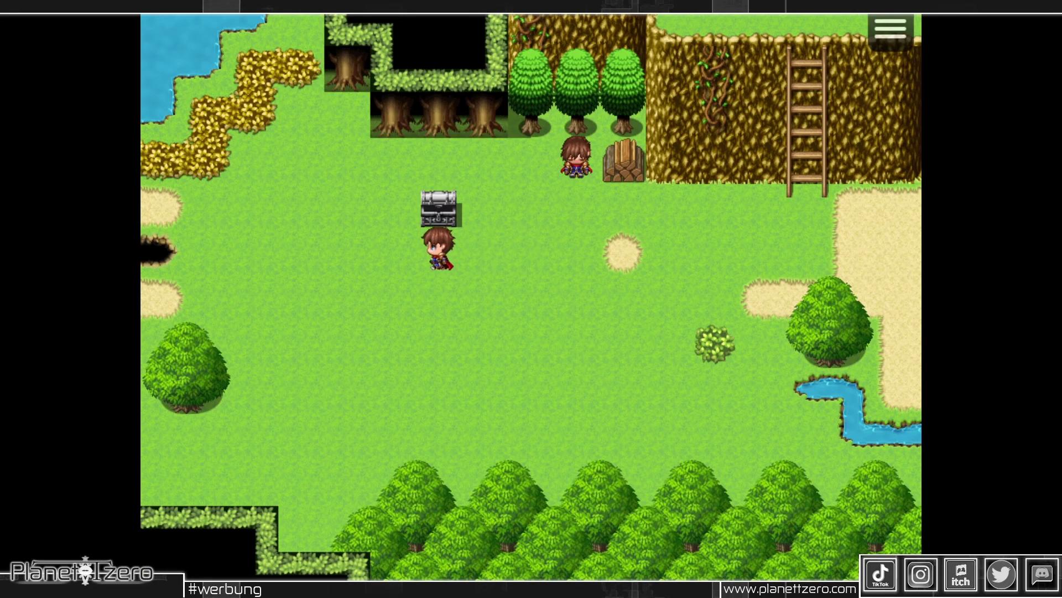
key(Right)
key(Left)
key(Left)
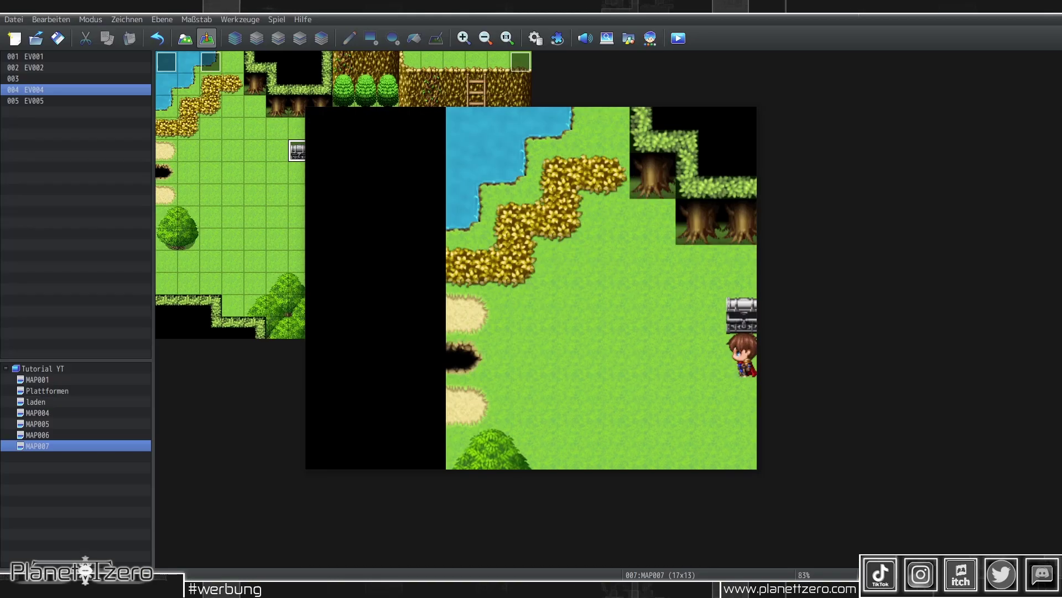